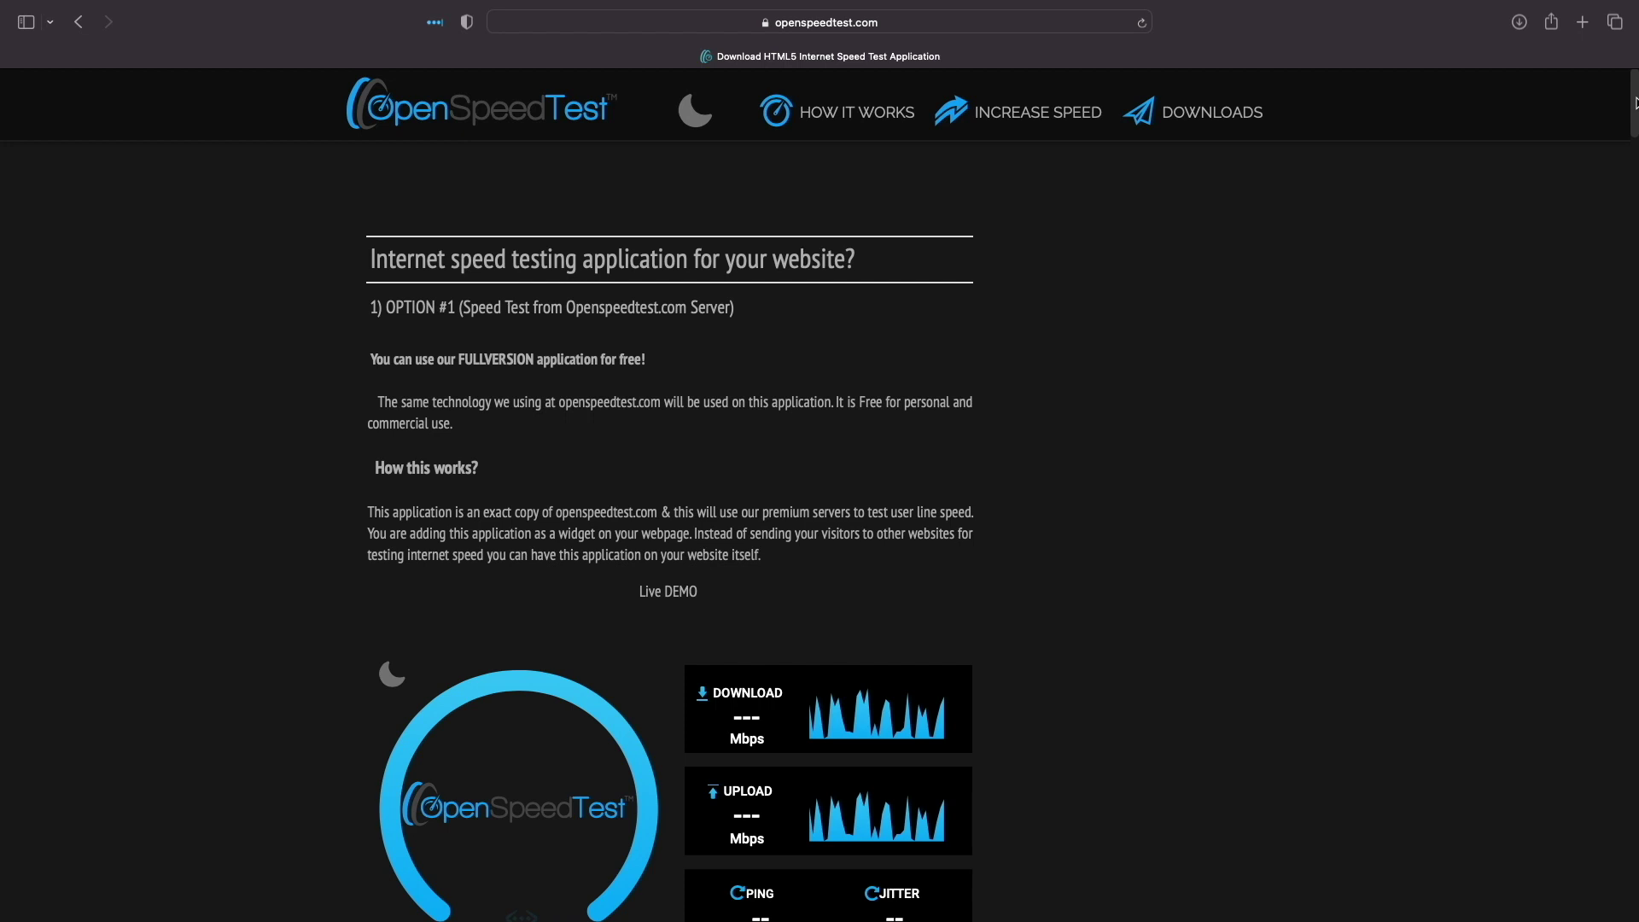
# Scroll the openspeedtest.com page down to the 'Self-Hosted speedtest application!' OPTION #2 section
pyautogui.moveTo(1635, 102); pyautogui.dragTo(1633, 200)
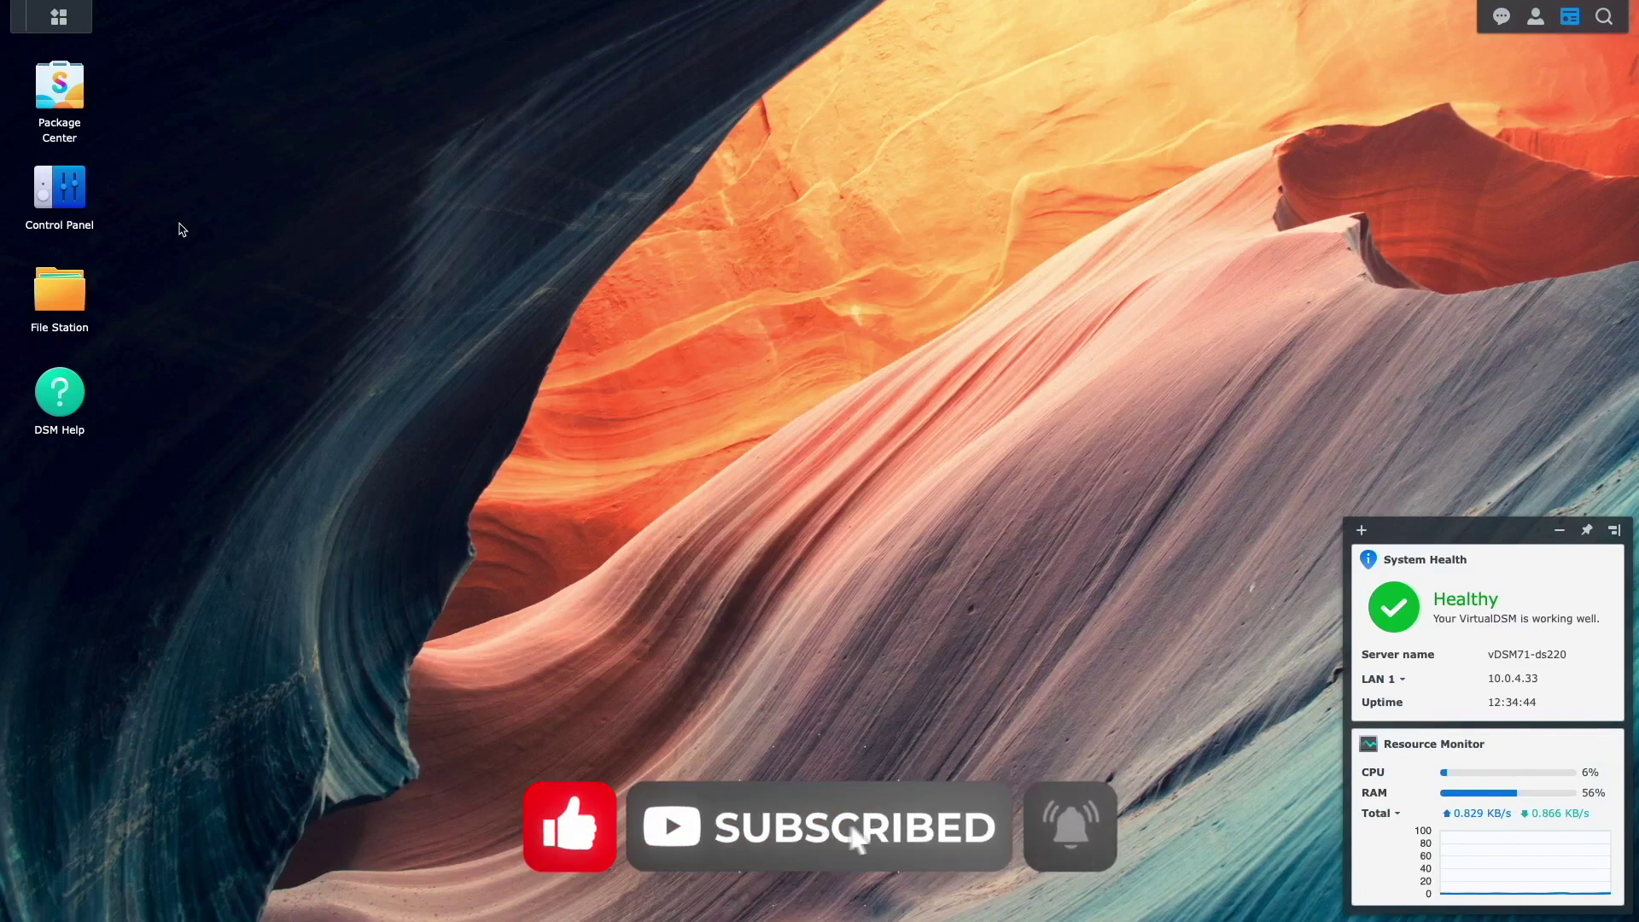
# Confirm Docker appears among installed packages in Package Center, then close it
pyautogui.click(59, 86)
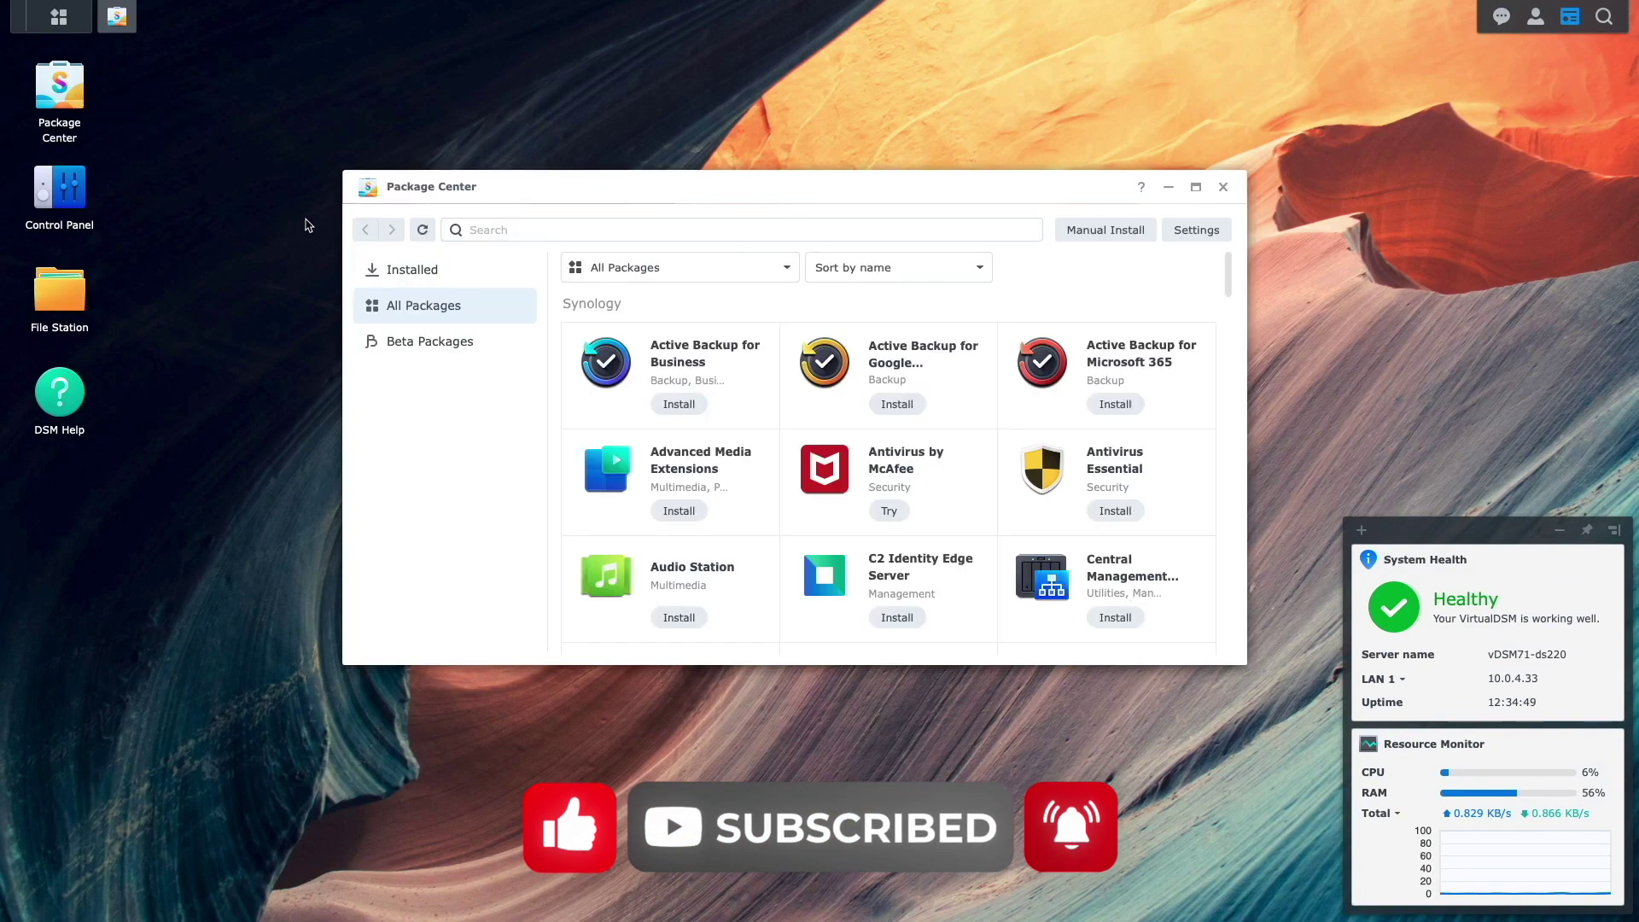
pyautogui.click(412, 272)
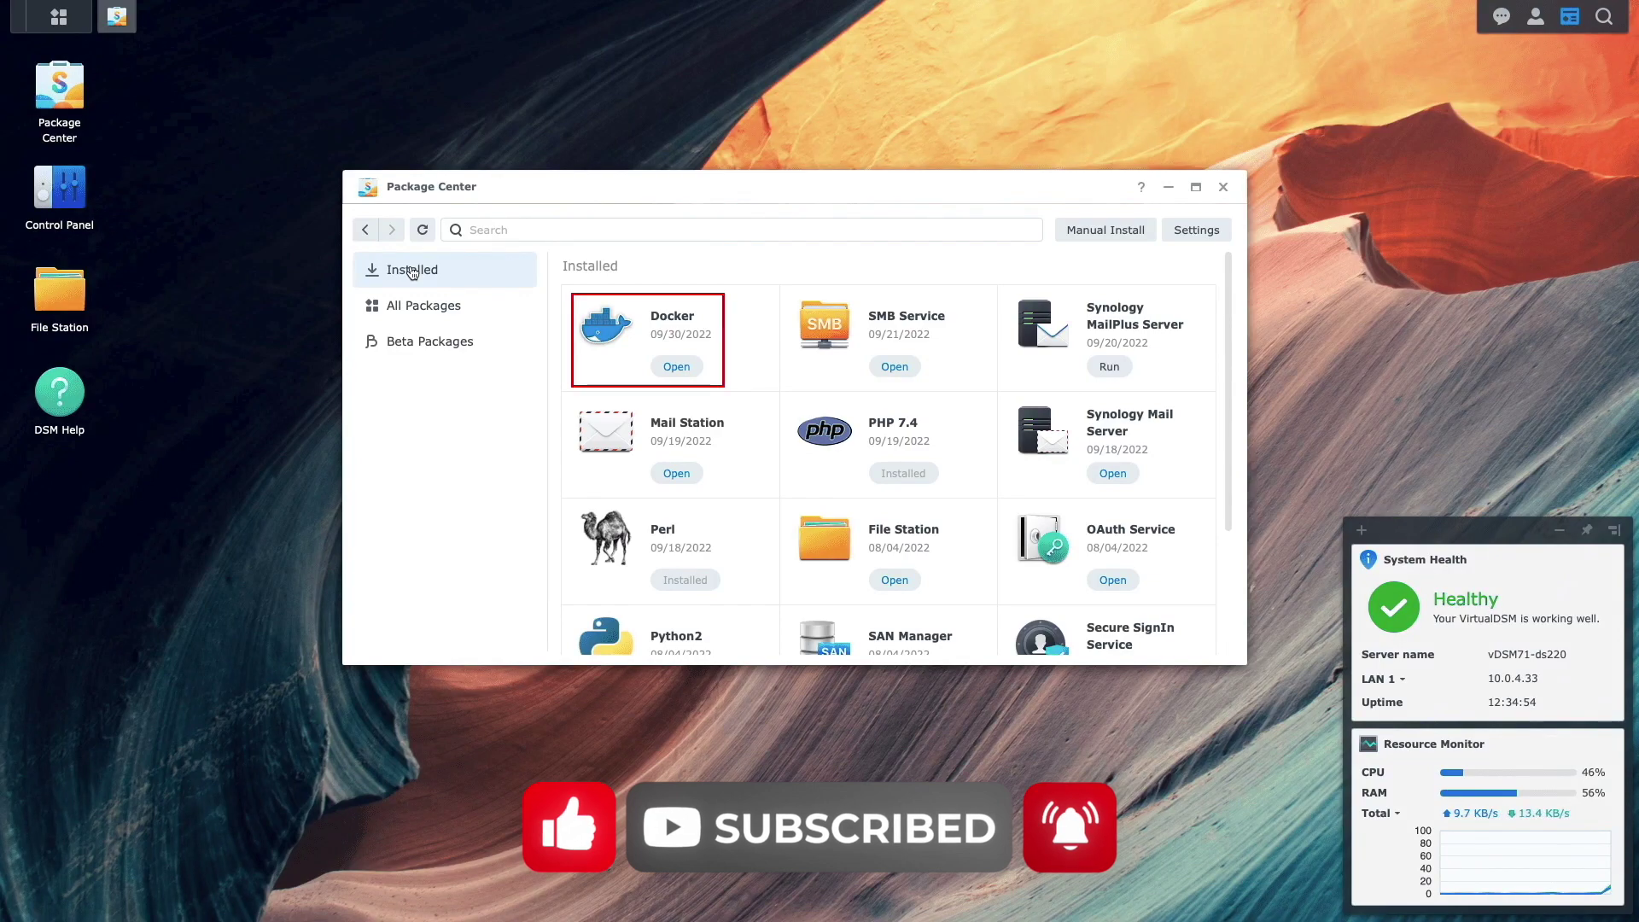
pyautogui.click(1223, 187)
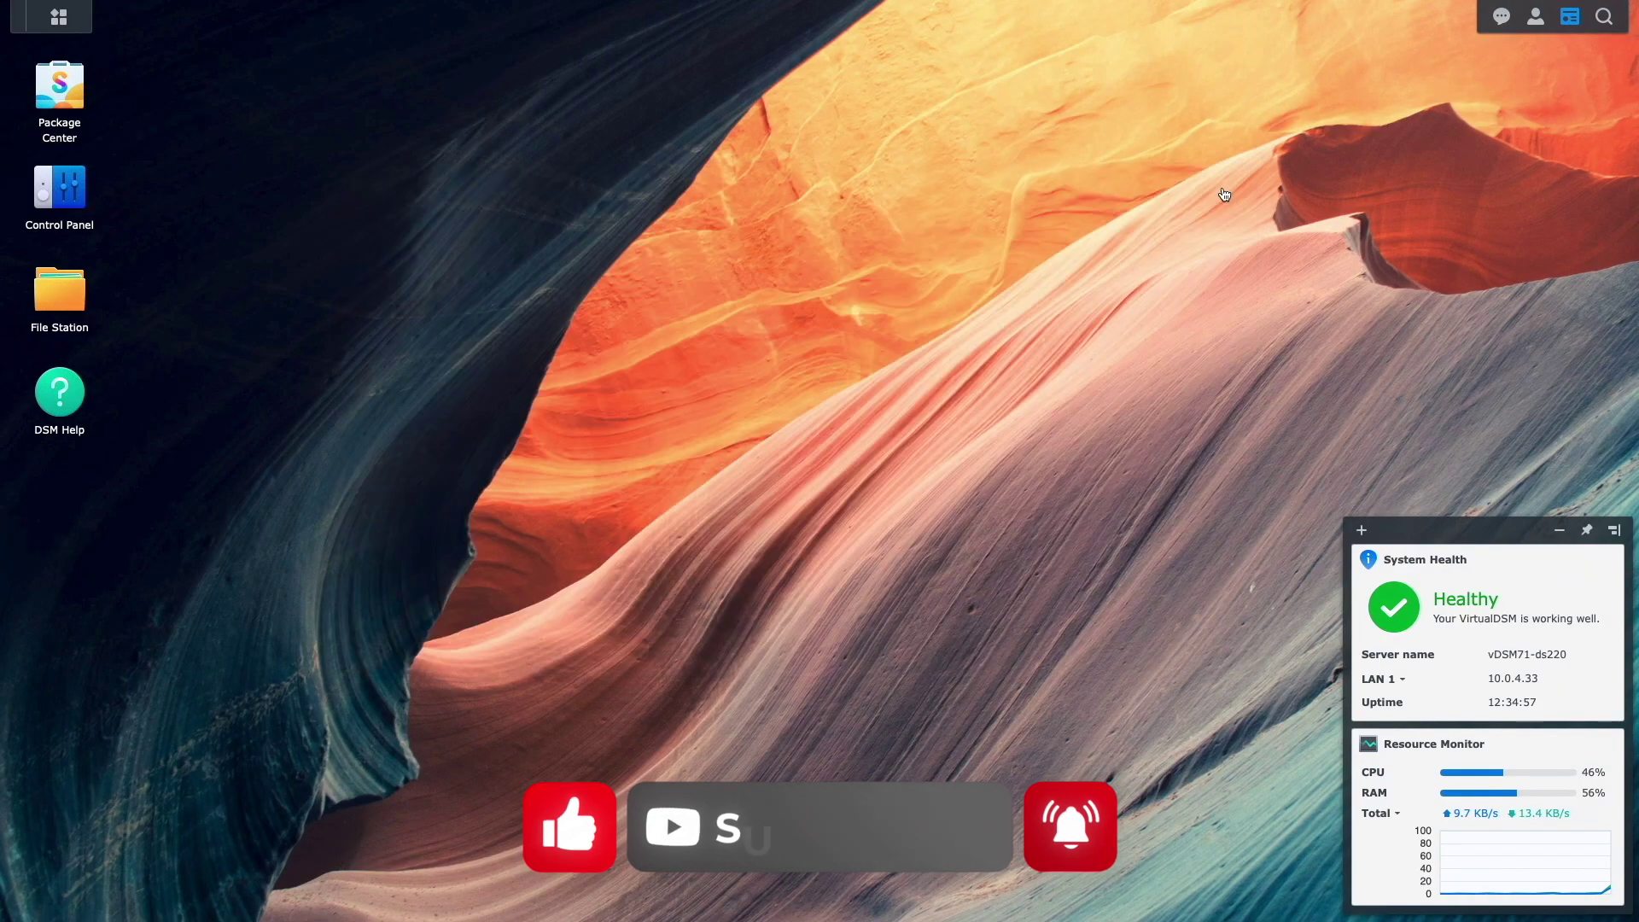
# Launch Docker from the Main Menu and go to its Registry page
pyautogui.click(73, 26)
pyautogui.click(1173, 279)
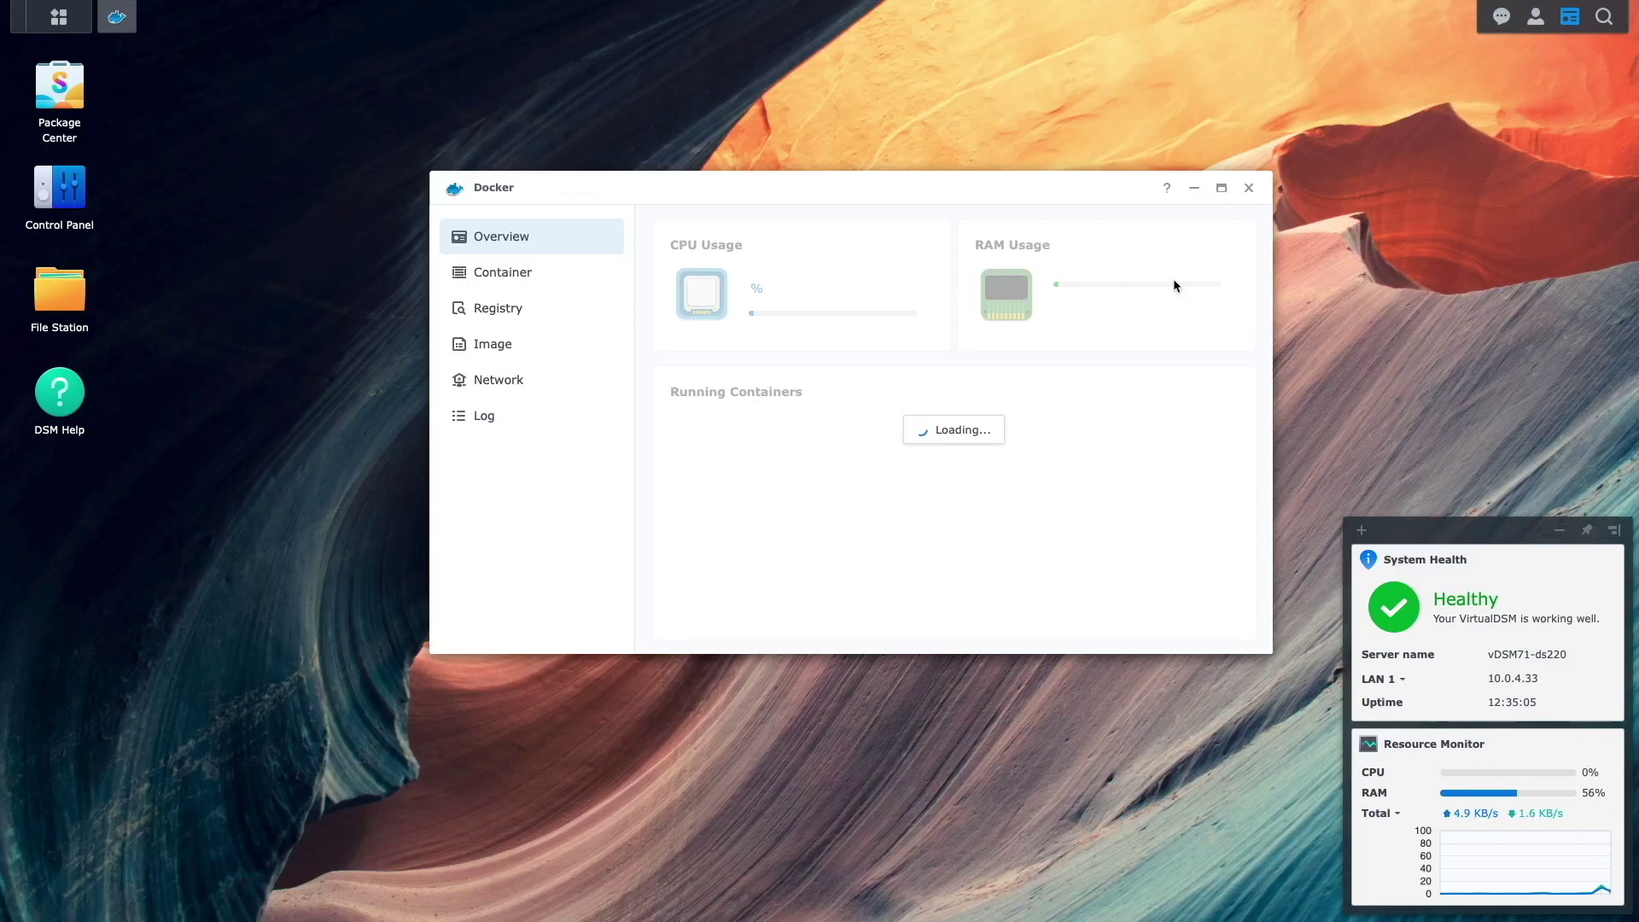
pyautogui.click(512, 310)
# Search the registry for 'openspeedtest' and download openspeedtest/latest with the latest tag
pyautogui.click(1123, 231)
pyautogui.write('openspeedtest')
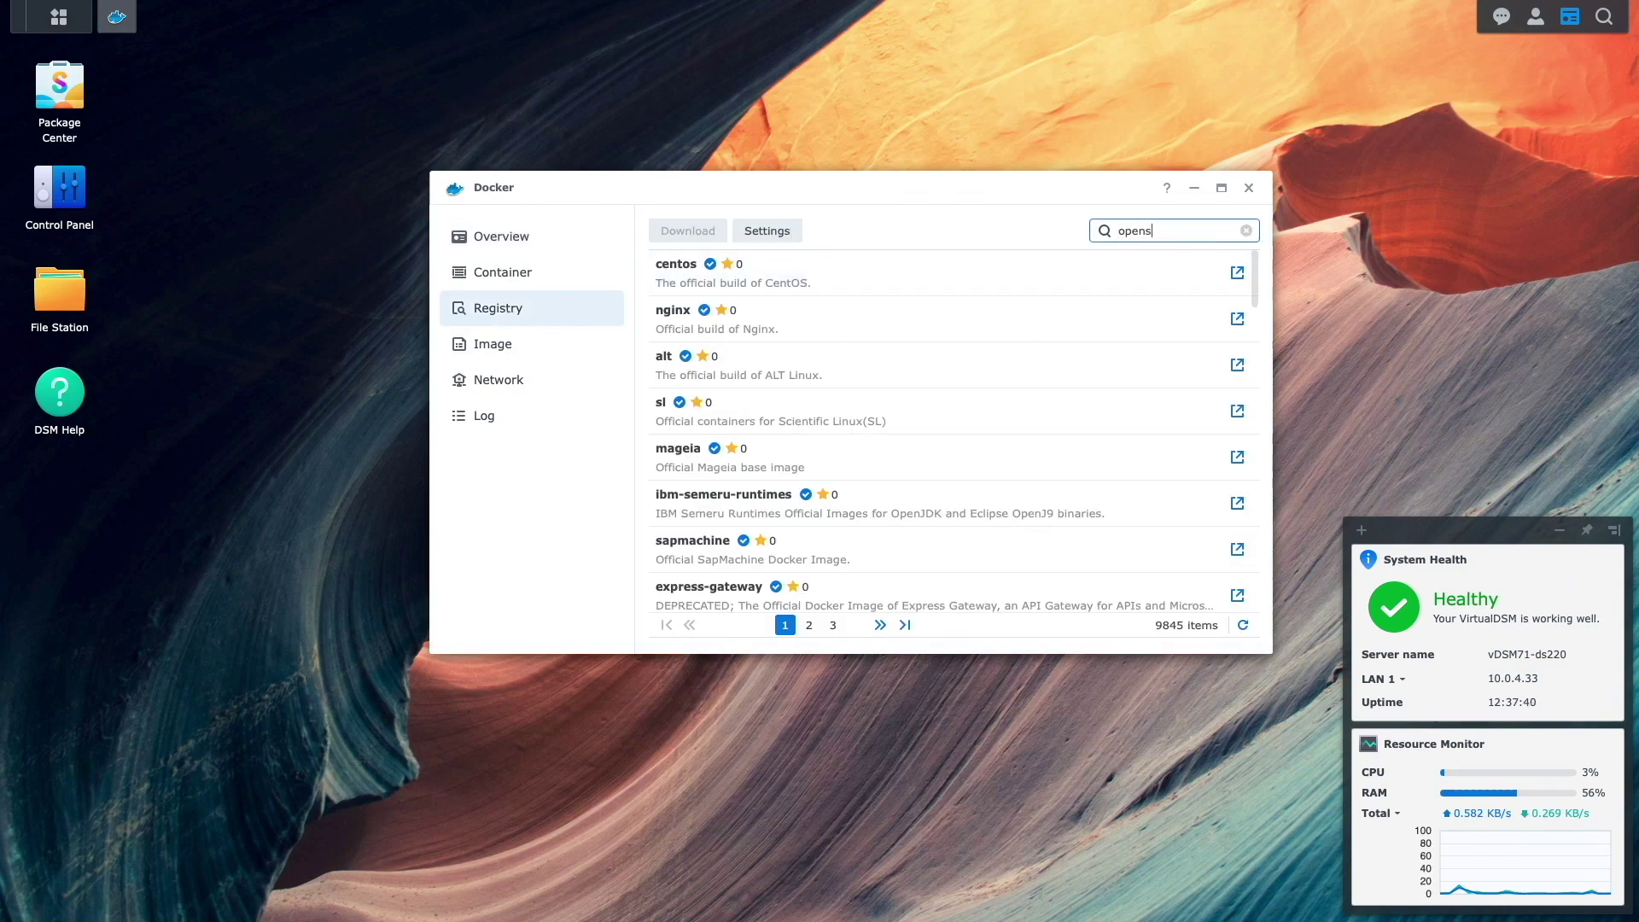
pyautogui.press('Return')
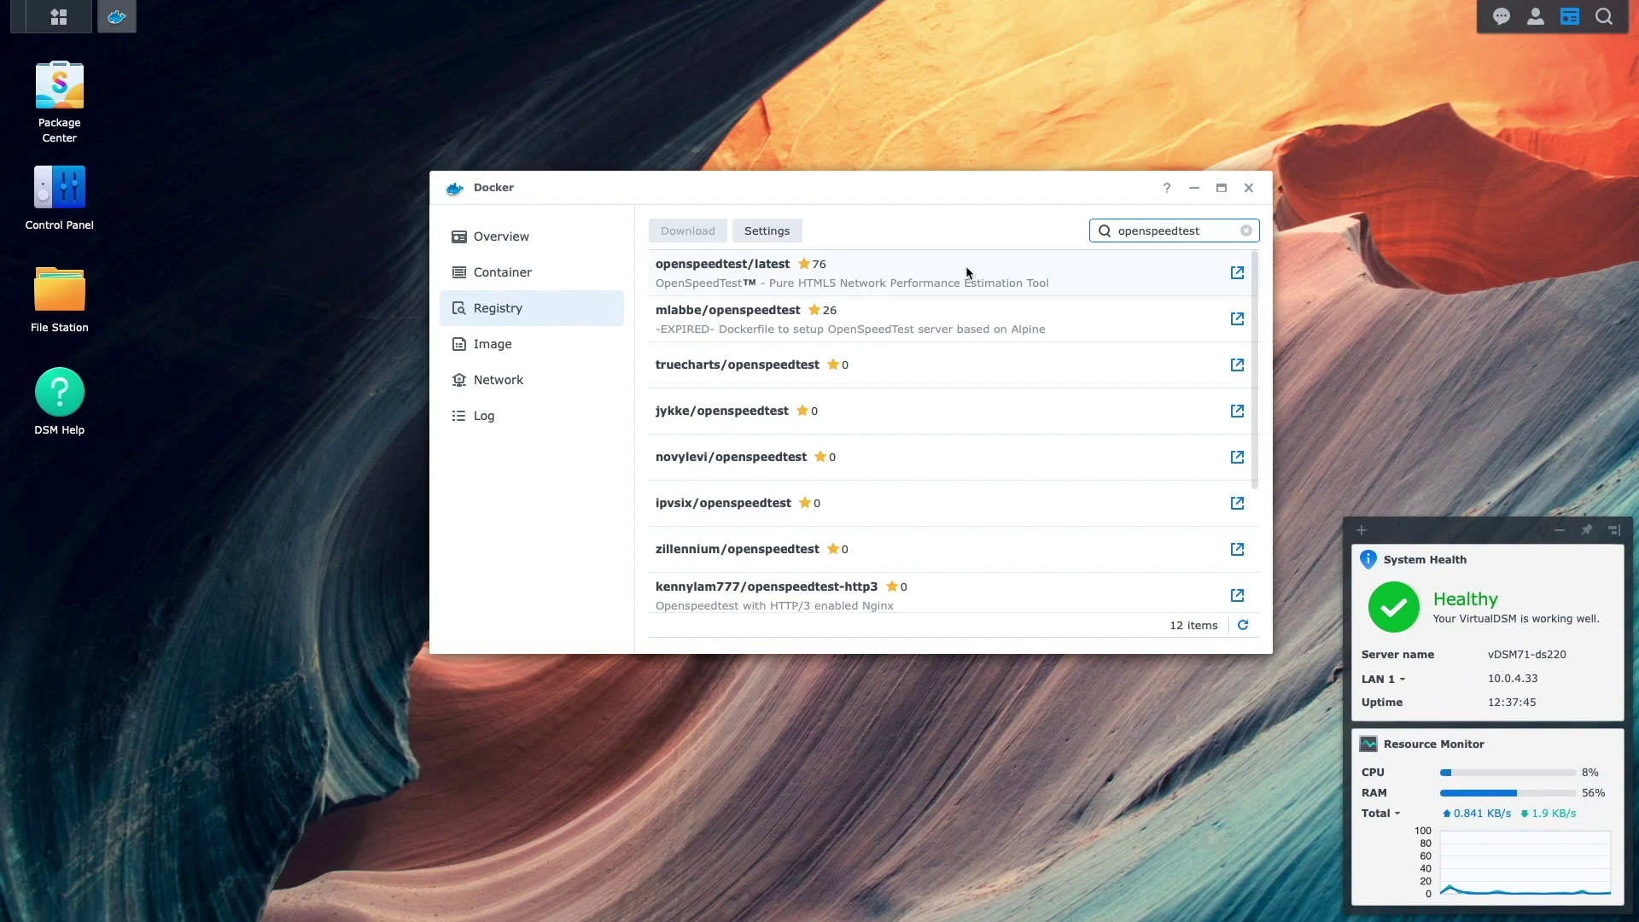
pyautogui.click(874, 276)
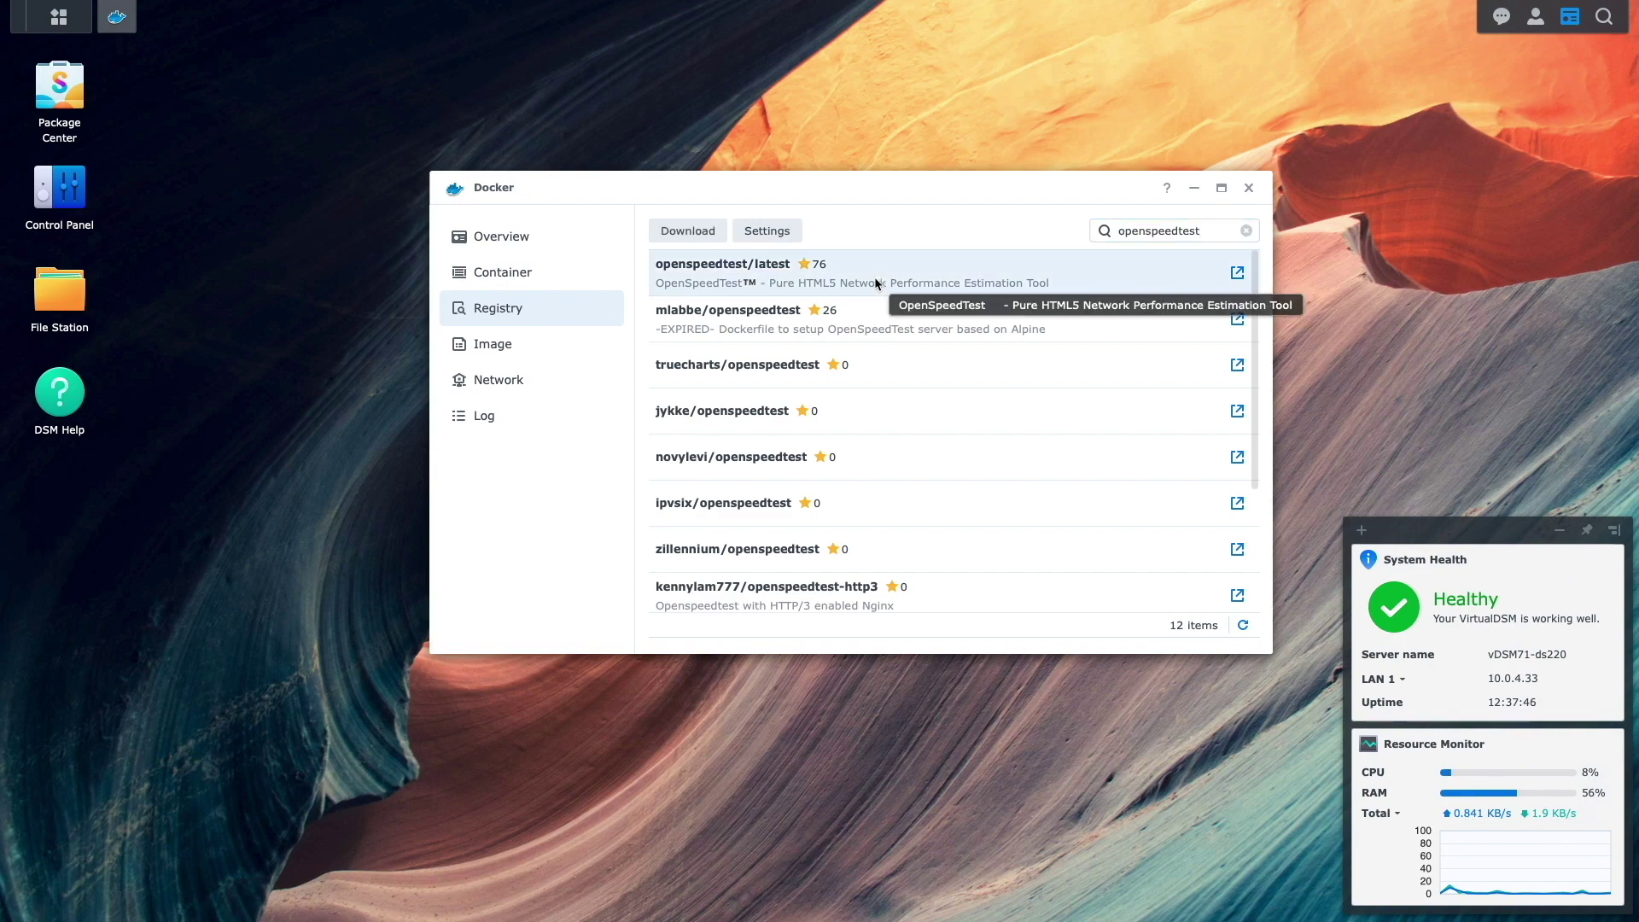
pyautogui.click(706, 230)
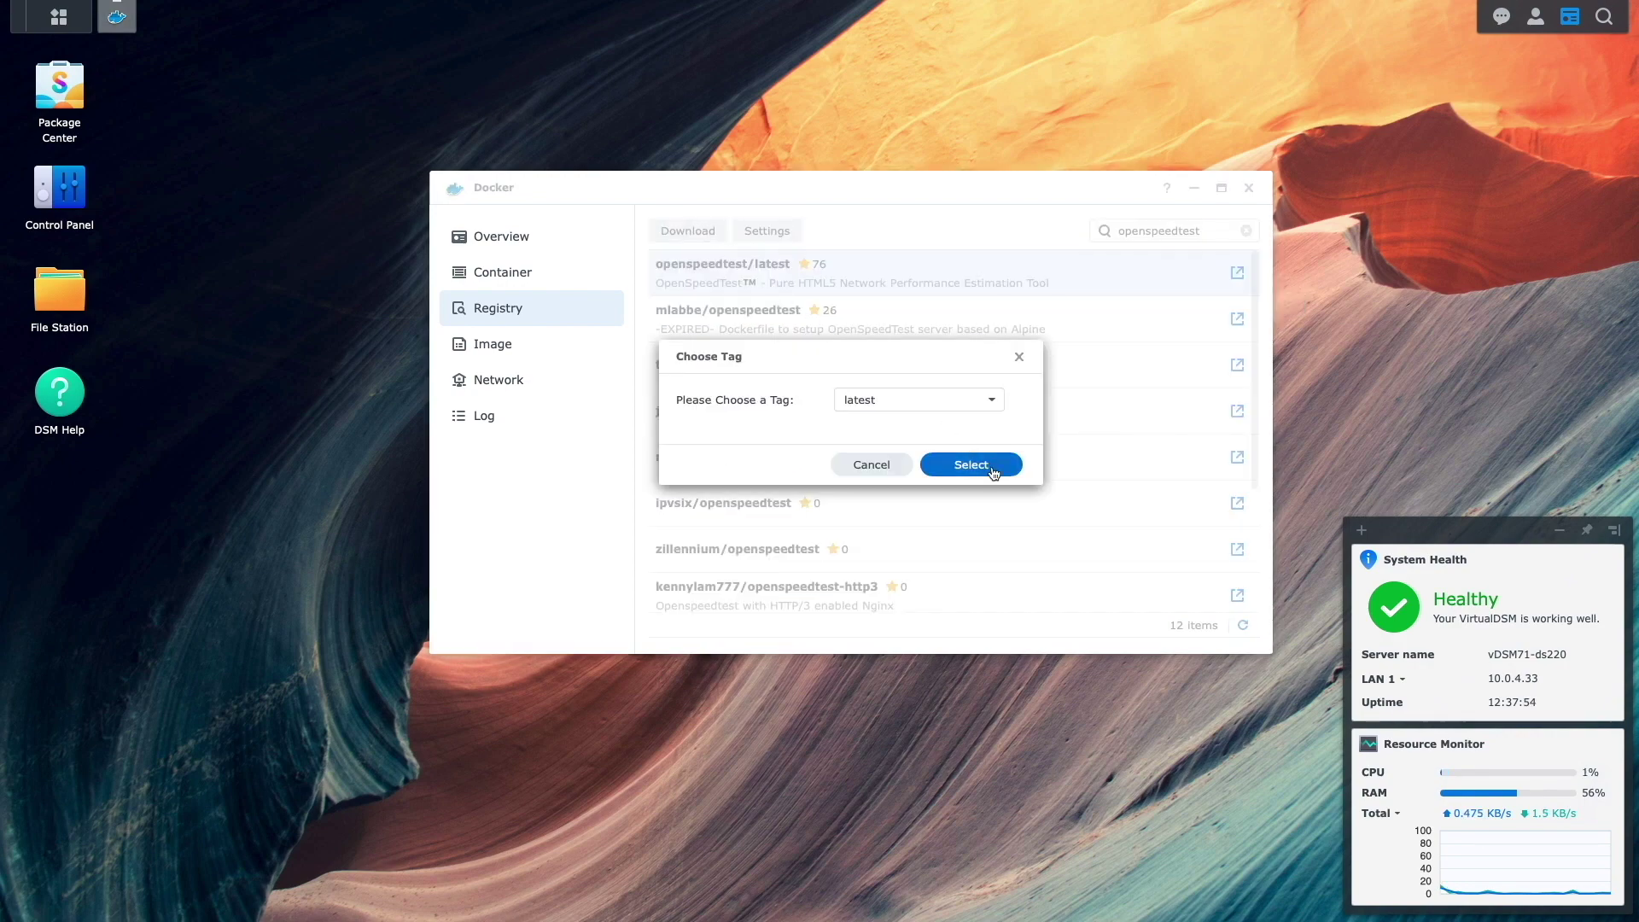
pyautogui.click(991, 466)
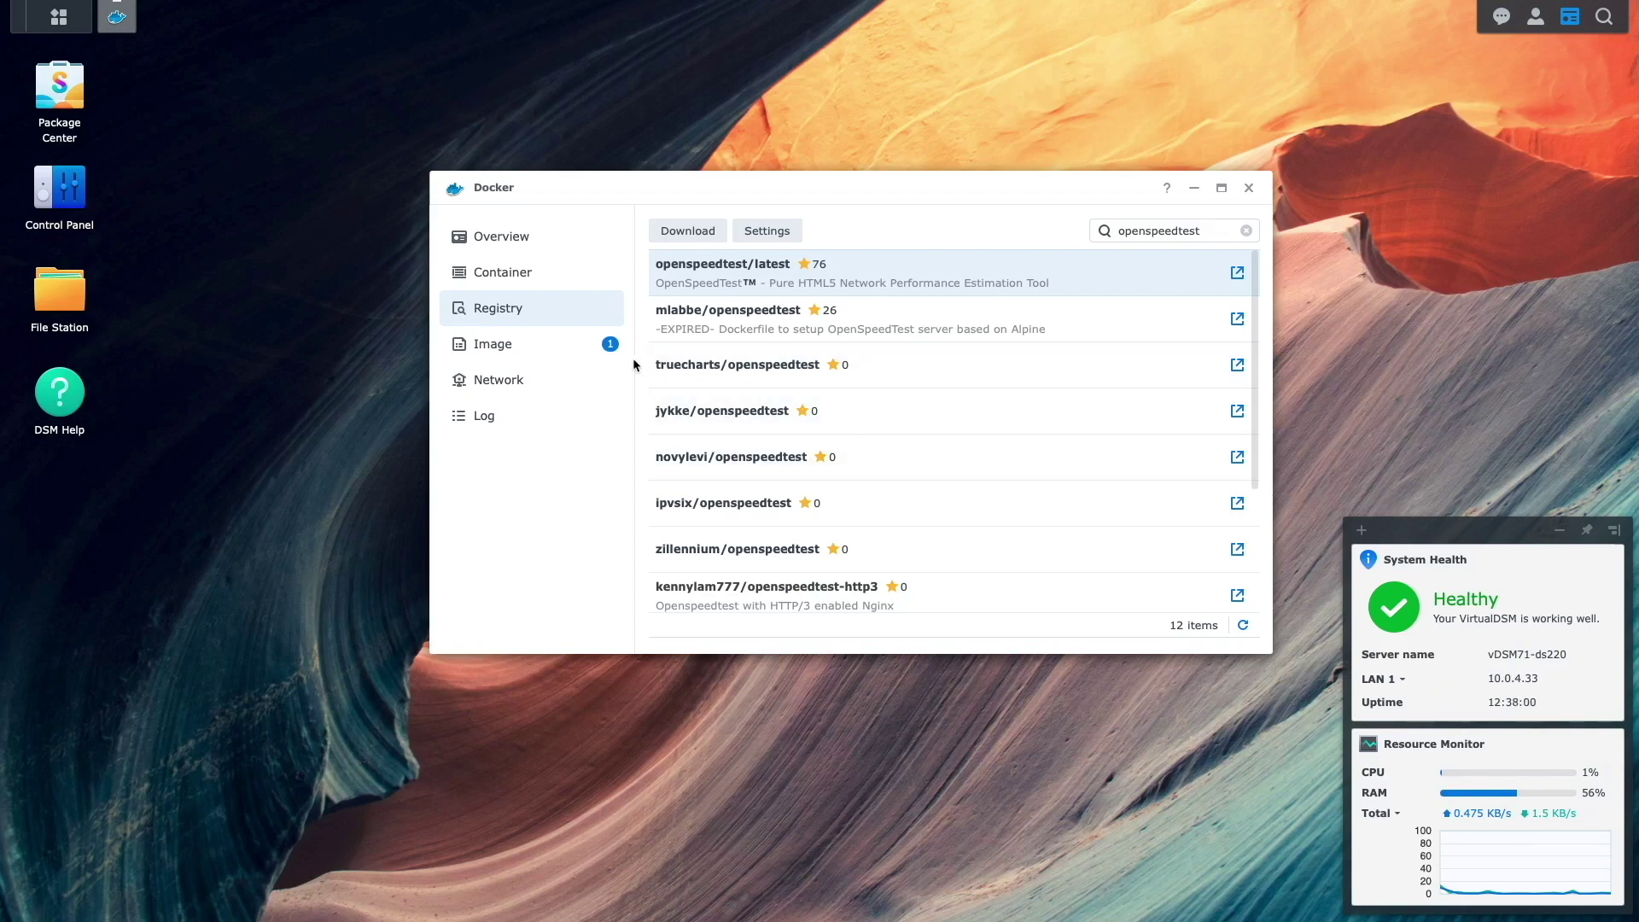
# Select the downloaded openspeedtest image in the Image list and start creating a container
pyautogui.click(566, 350)
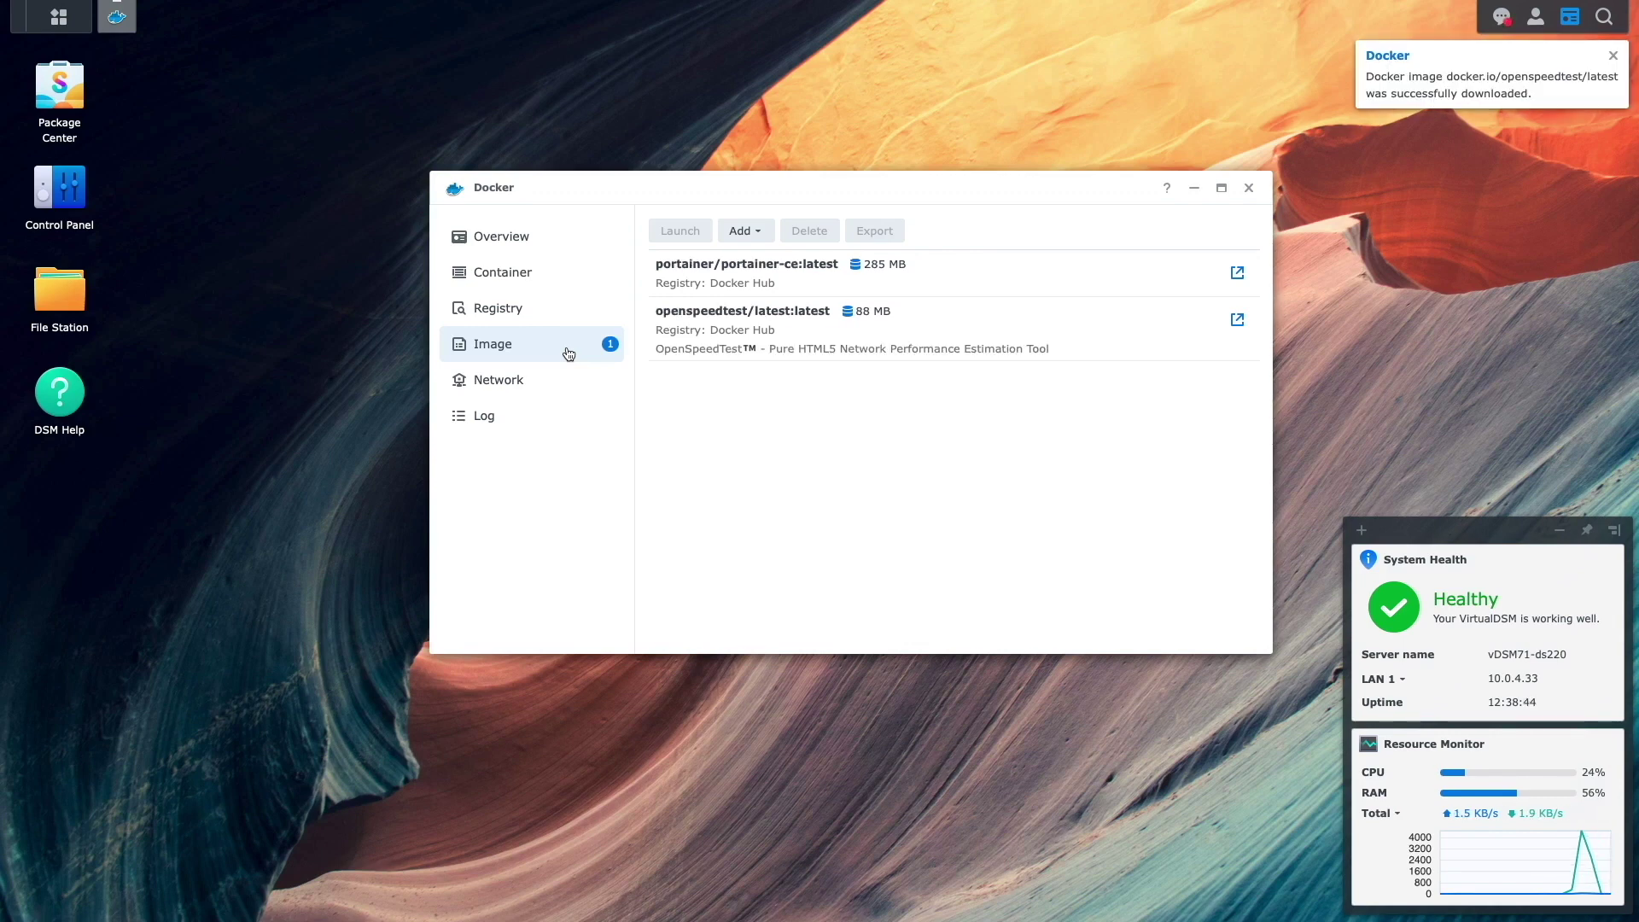
pyautogui.click(721, 338)
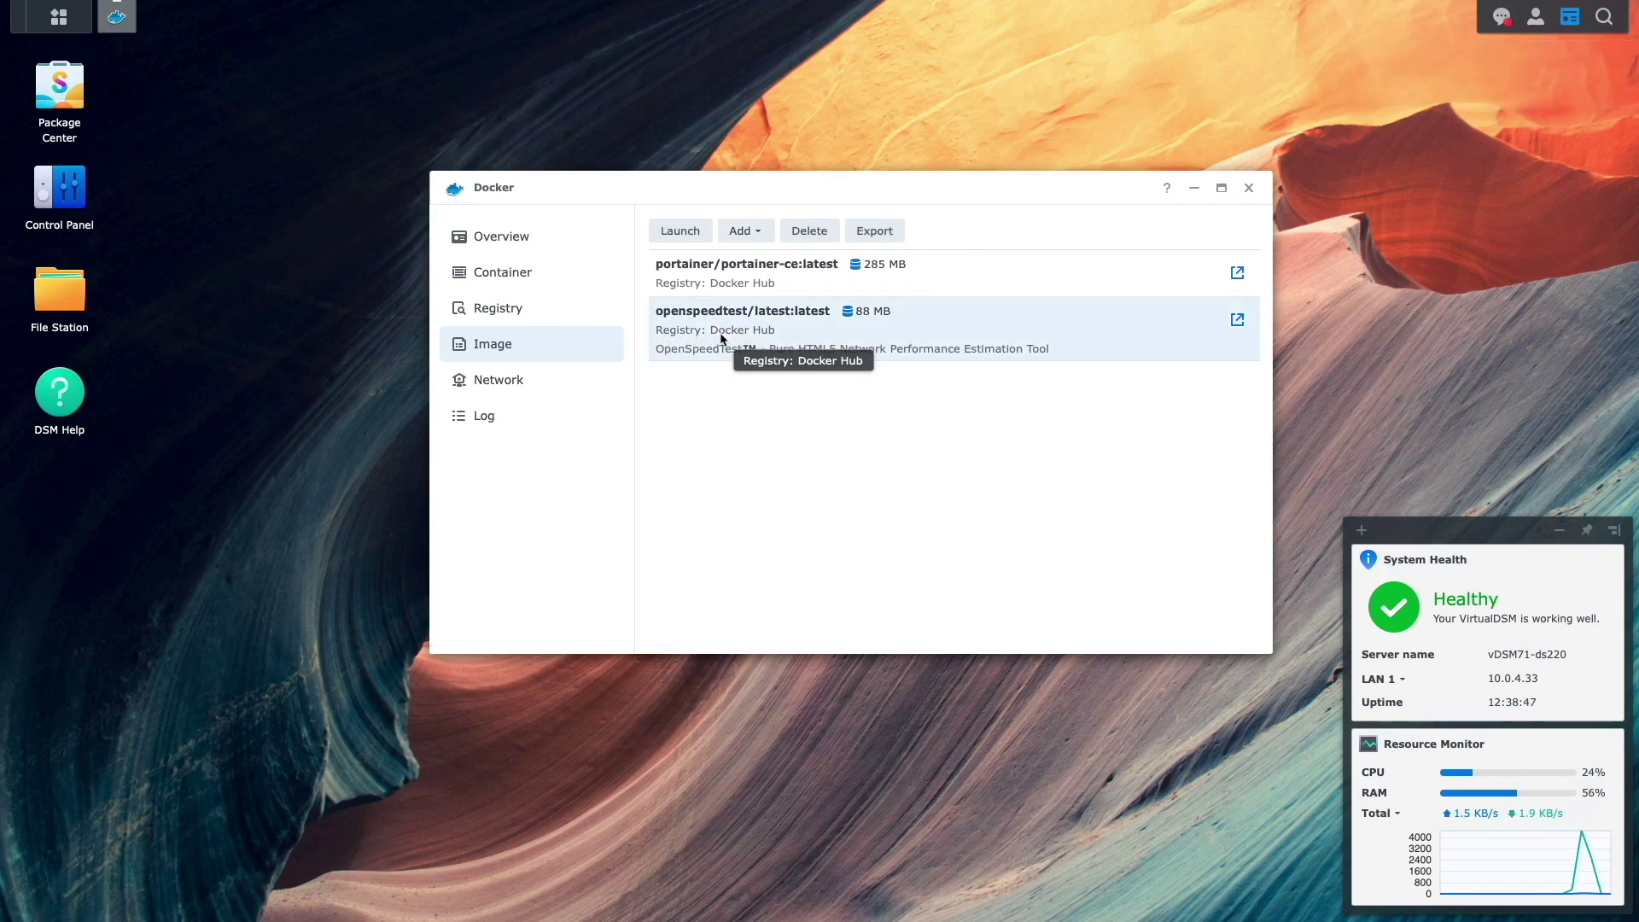
pyautogui.click(681, 230)
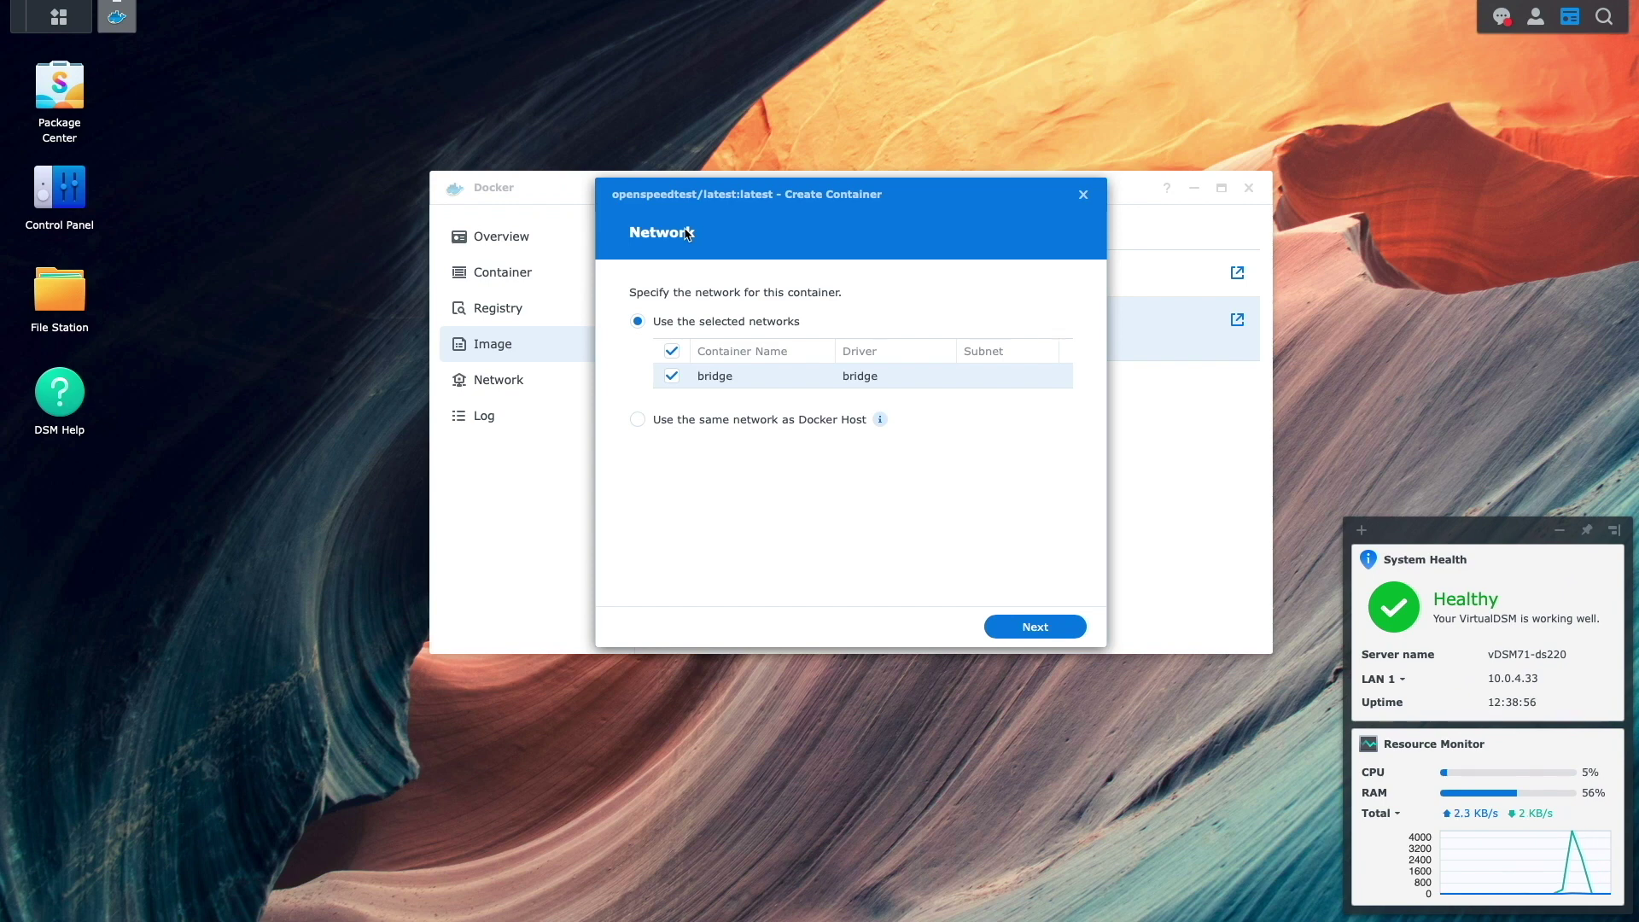
# Keep the bridge network, rename the container to openspeedtest and enable auto-restart
pyautogui.click(1012, 634)
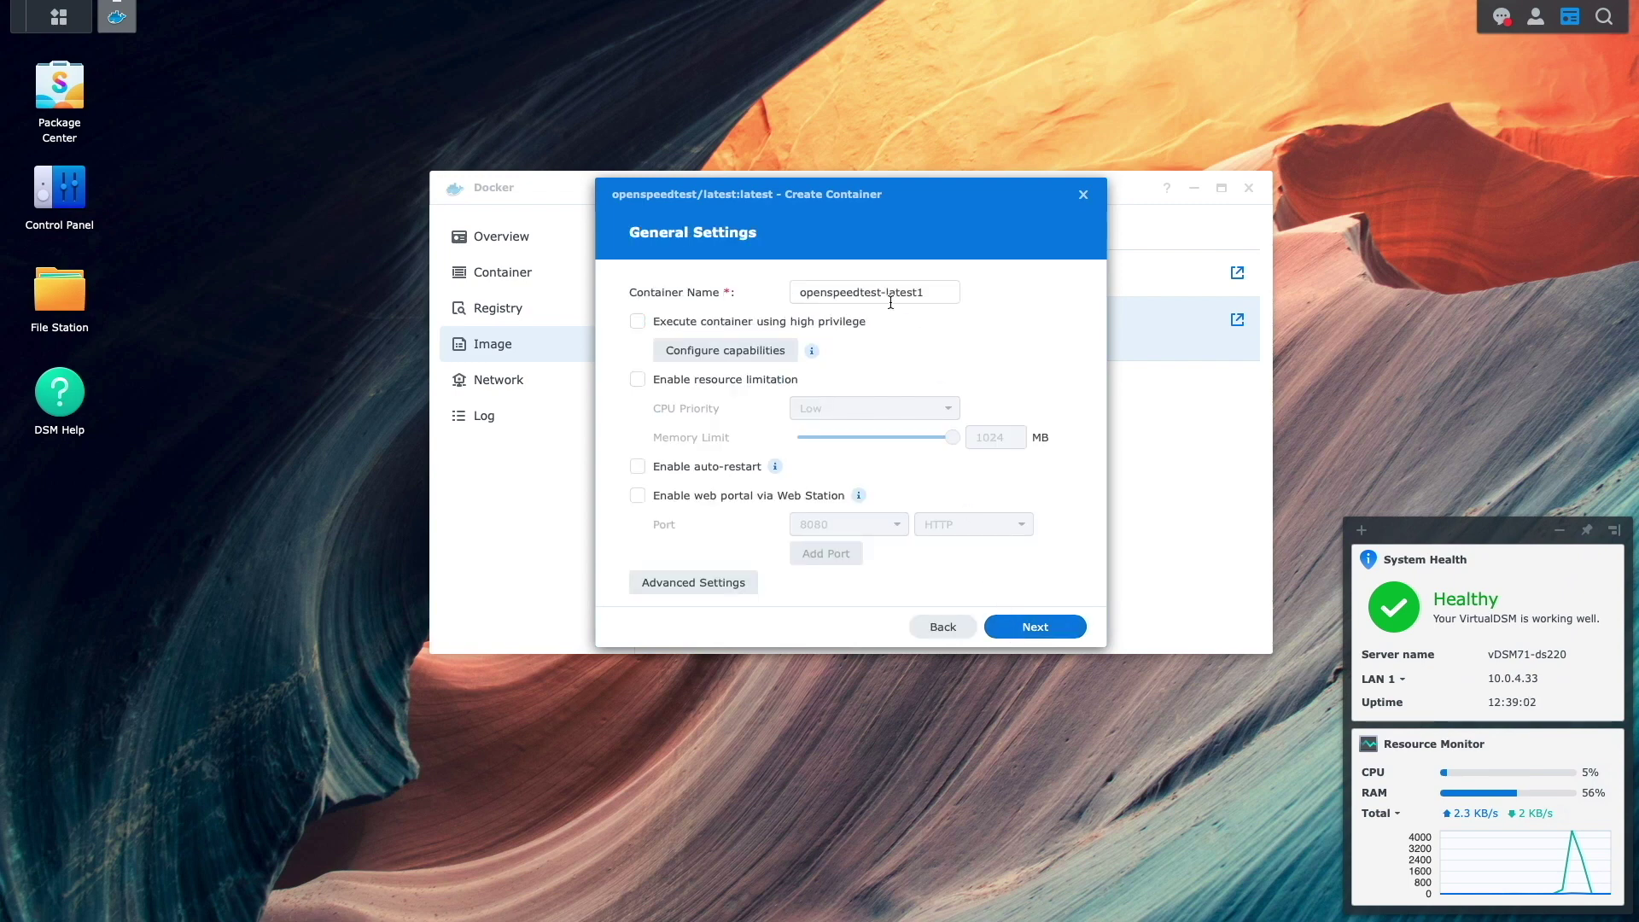
pyautogui.moveTo(880, 293); pyautogui.dragTo(939, 293)
pyautogui.press('BackSpace')
pyautogui.click(638, 466)
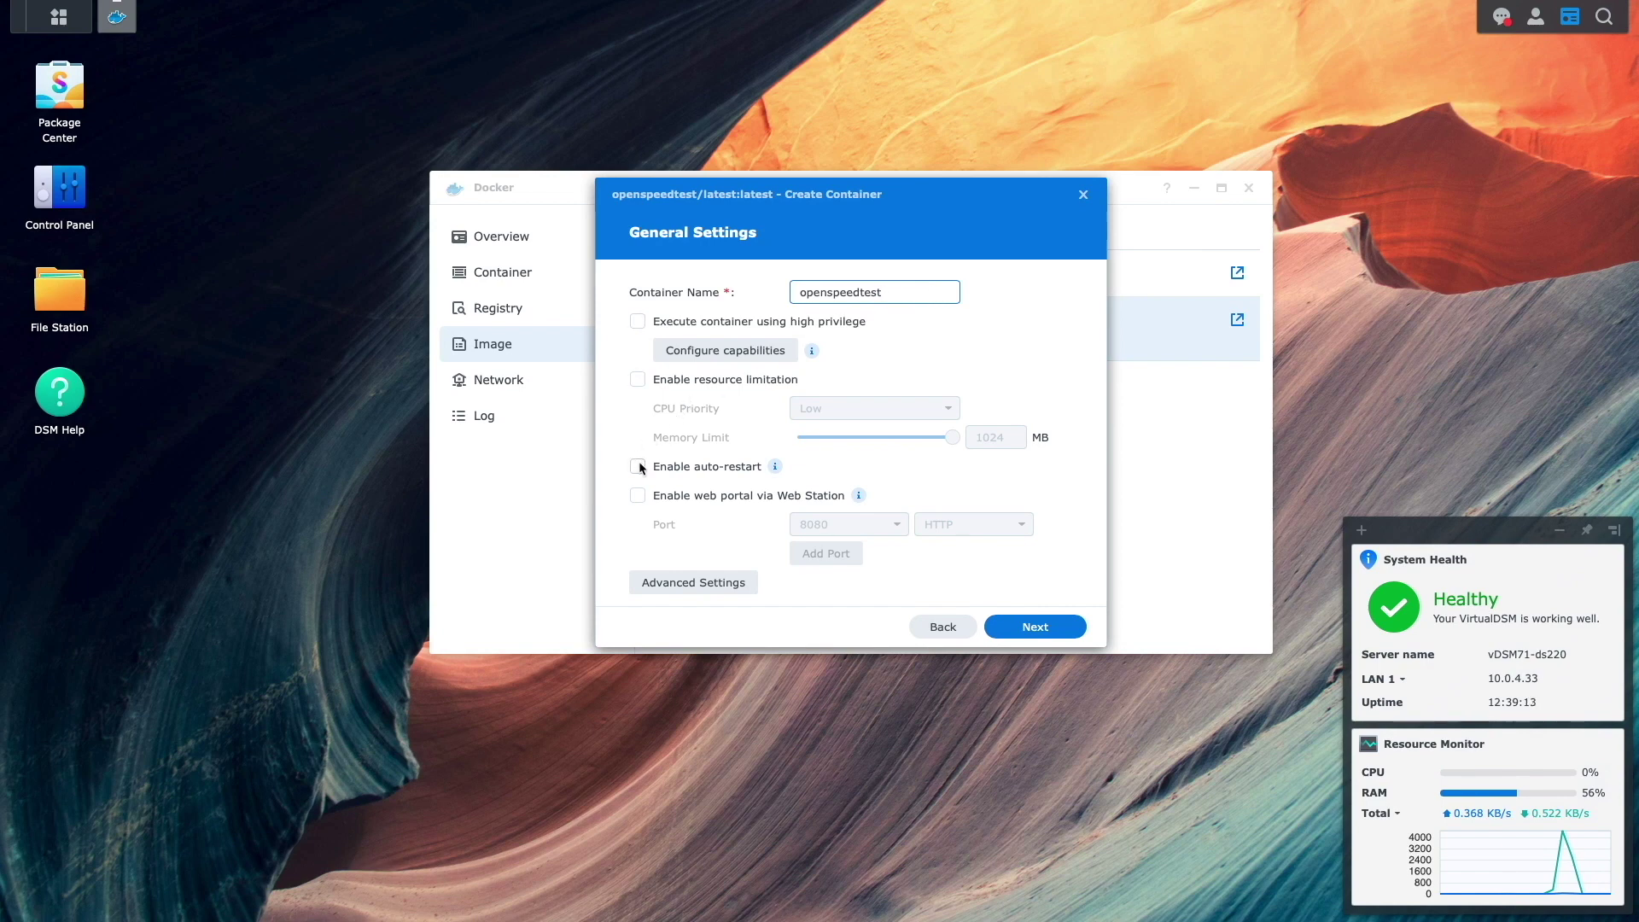
pyautogui.click(1036, 628)
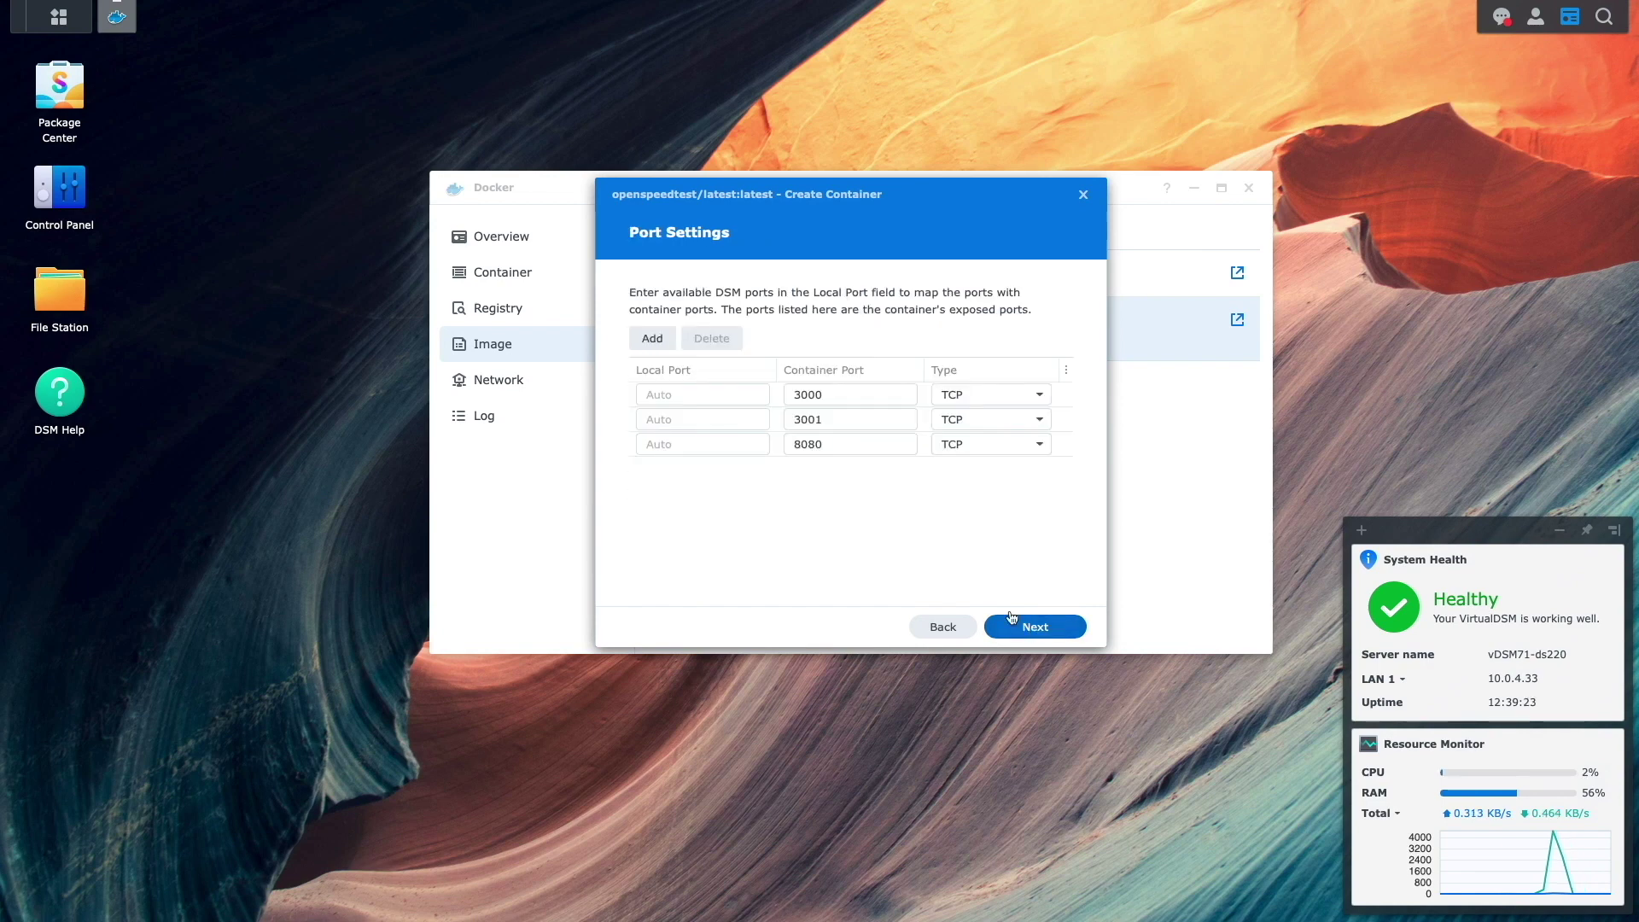
# Map local ports 3000 and 3001 to container ports 3000 and 3001, deleting the 8080 mapping
pyautogui.click(680, 394)
pyautogui.write('3000')
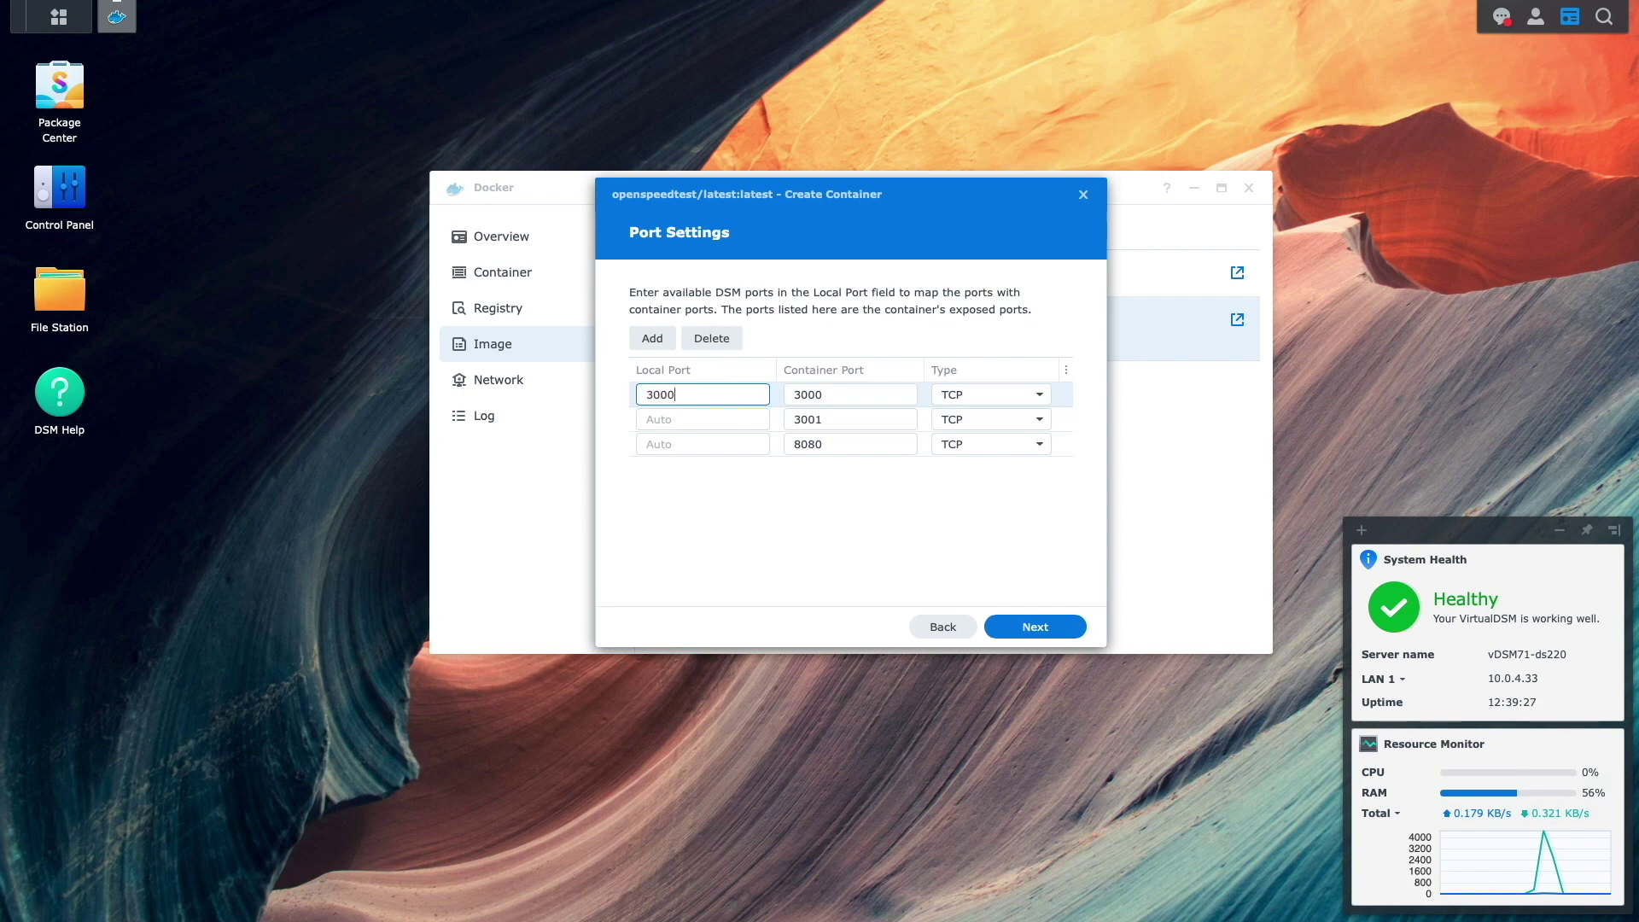
pyautogui.press('Tab')
pyautogui.press('Tab')
pyautogui.press('Tab')
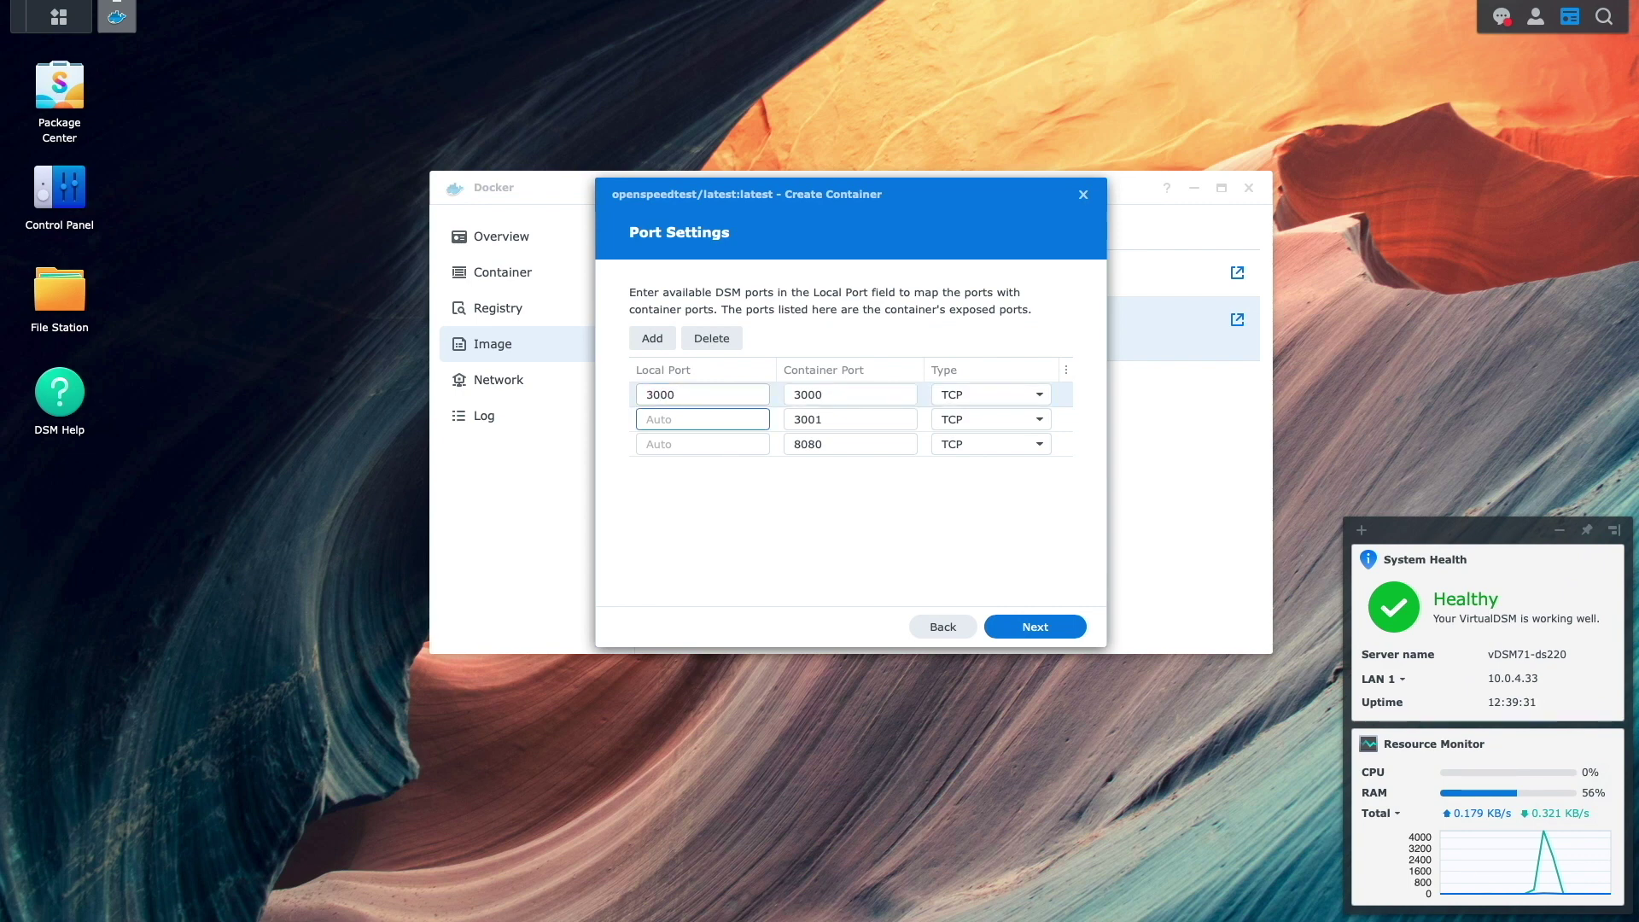
pyautogui.write('3001')
pyautogui.click(638, 445)
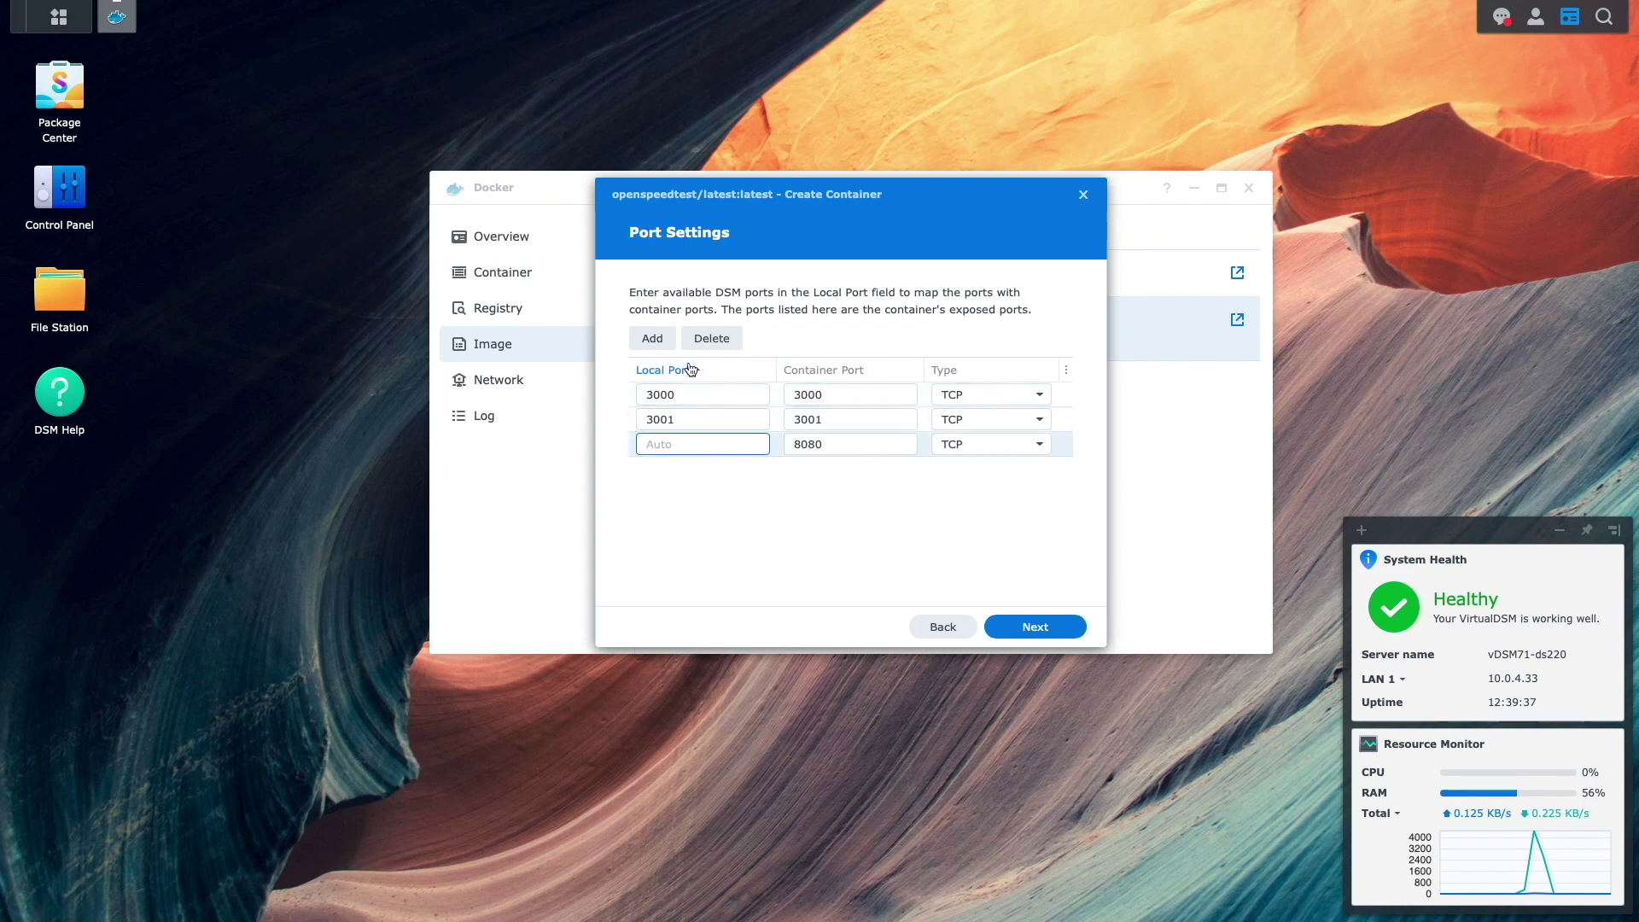
pyautogui.click(730, 340)
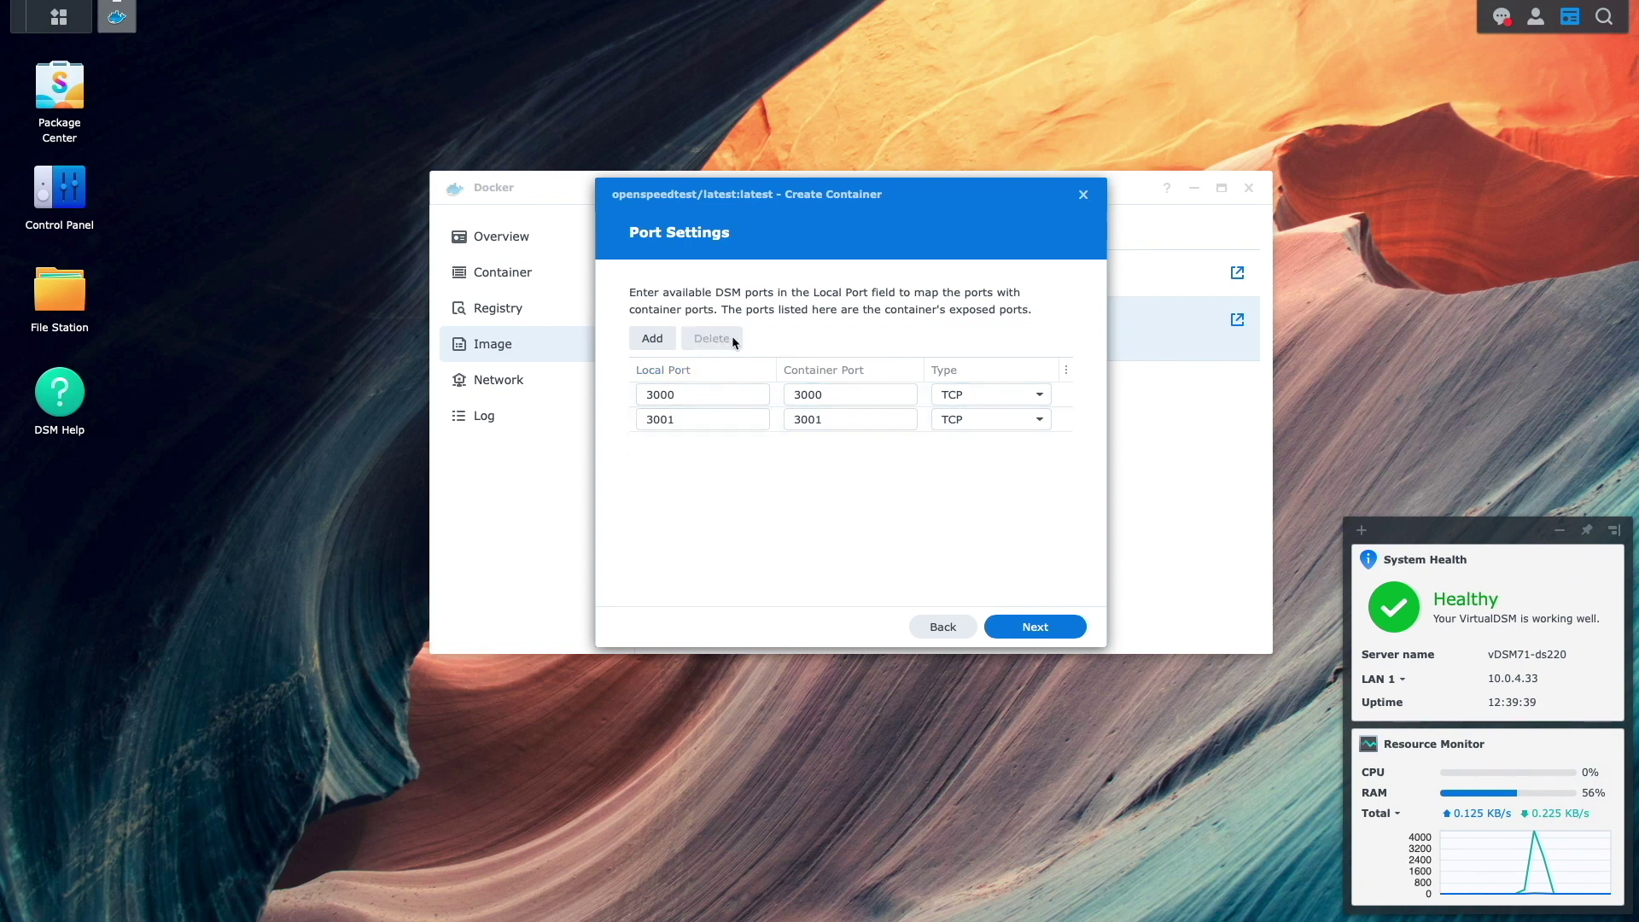
pyautogui.click(1023, 627)
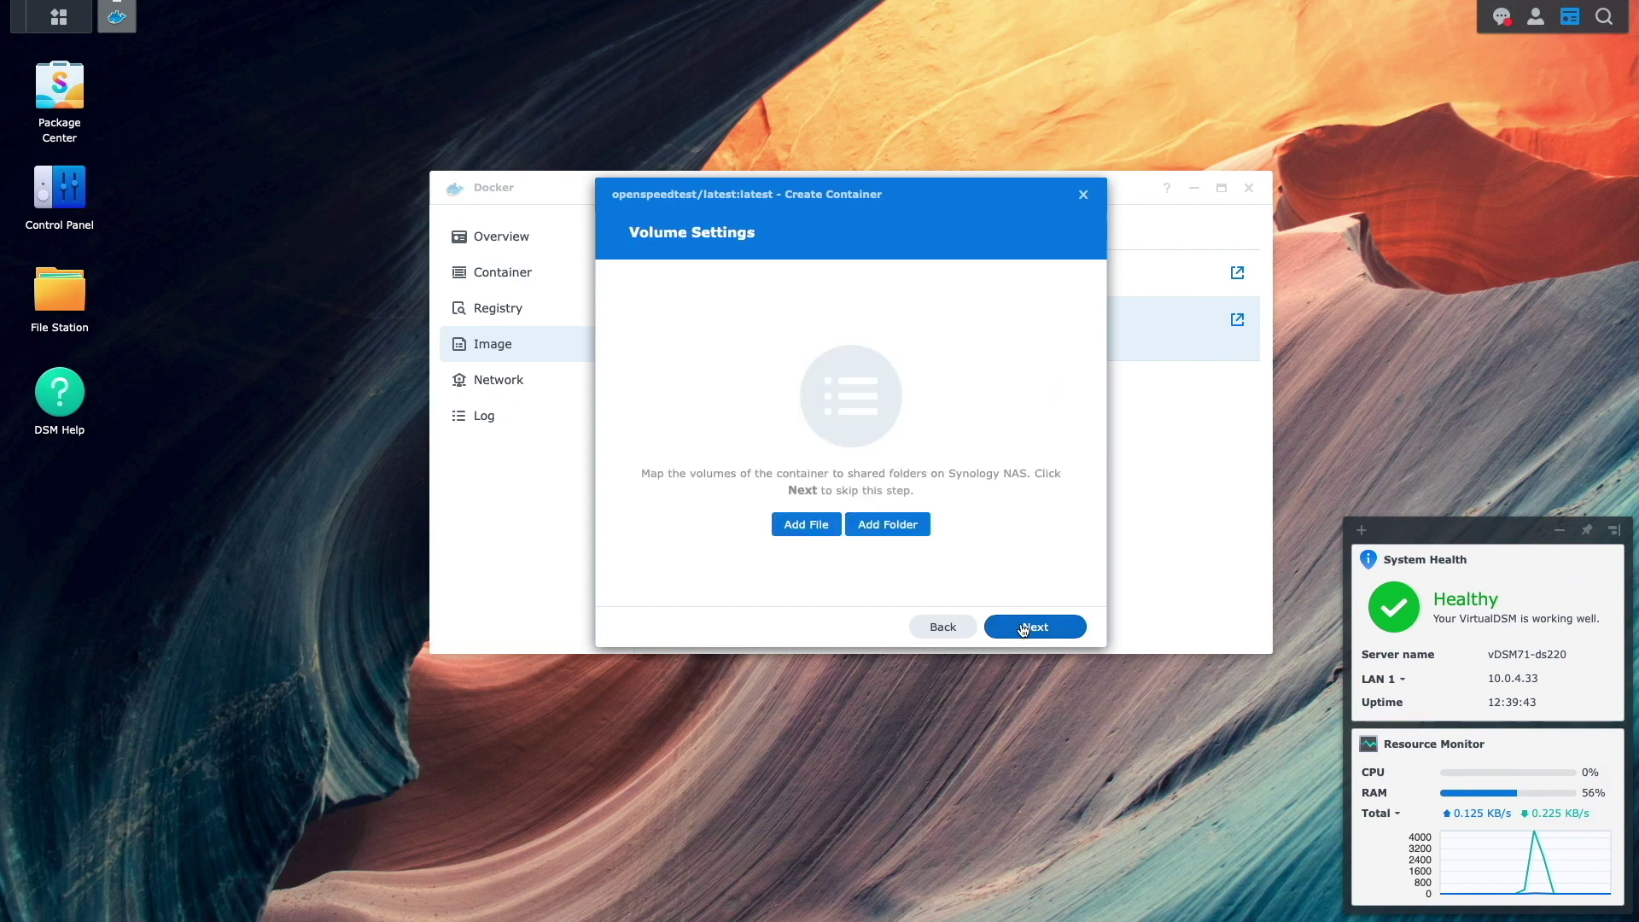
# Skip volume settings, finish the wizard with the container set to run, and view the container list
pyautogui.click(1023, 629)
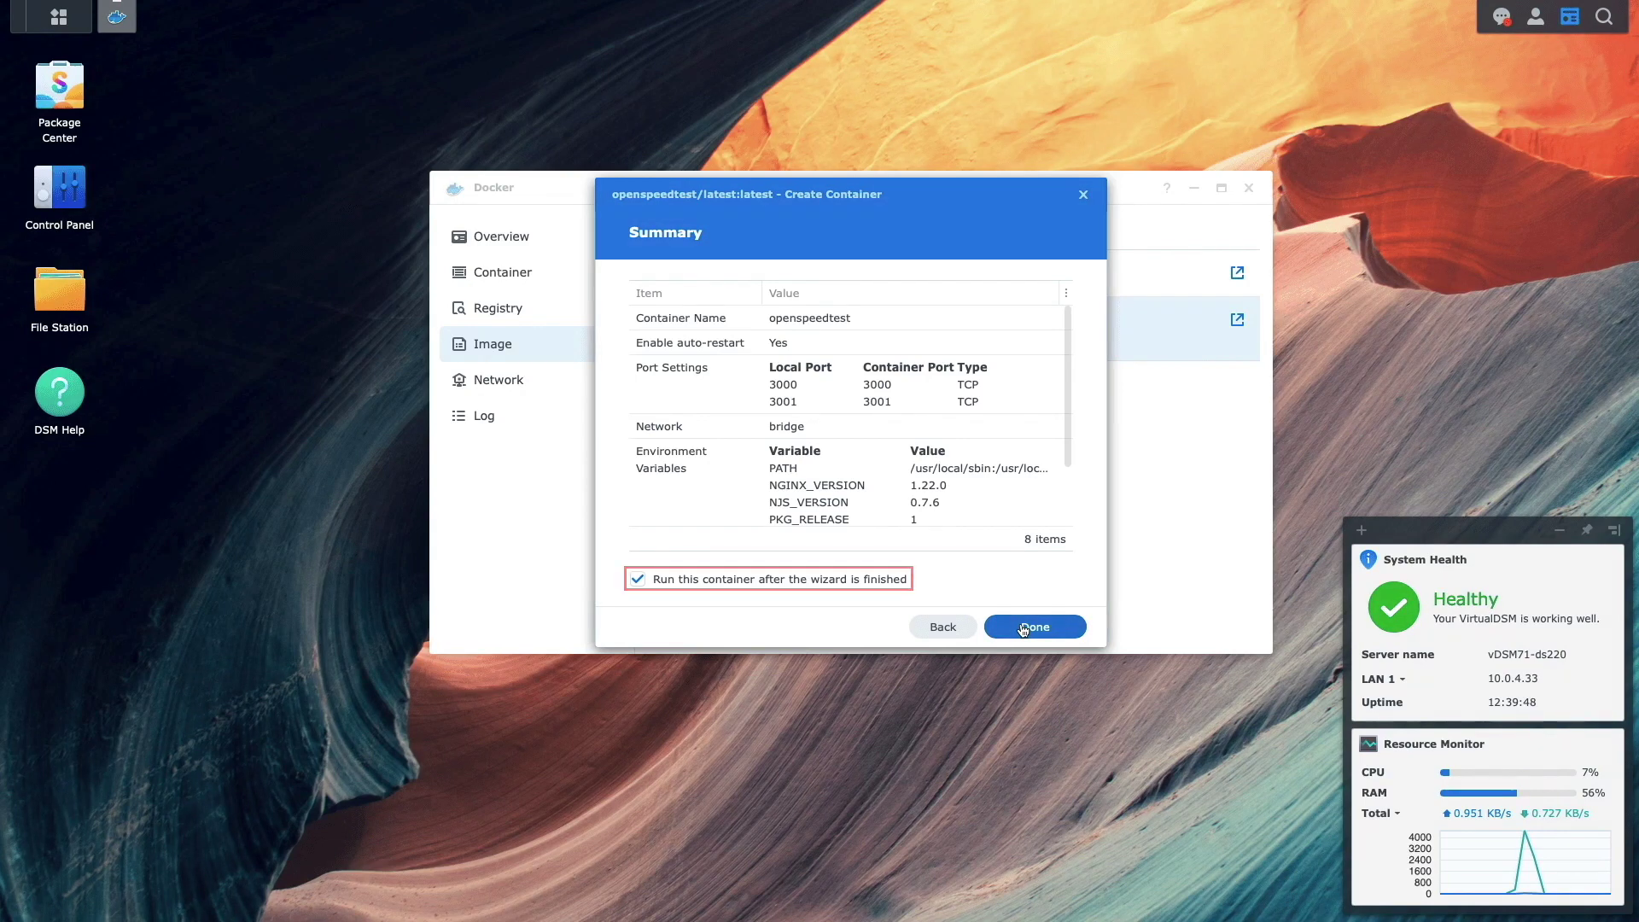
pyautogui.click(1023, 629)
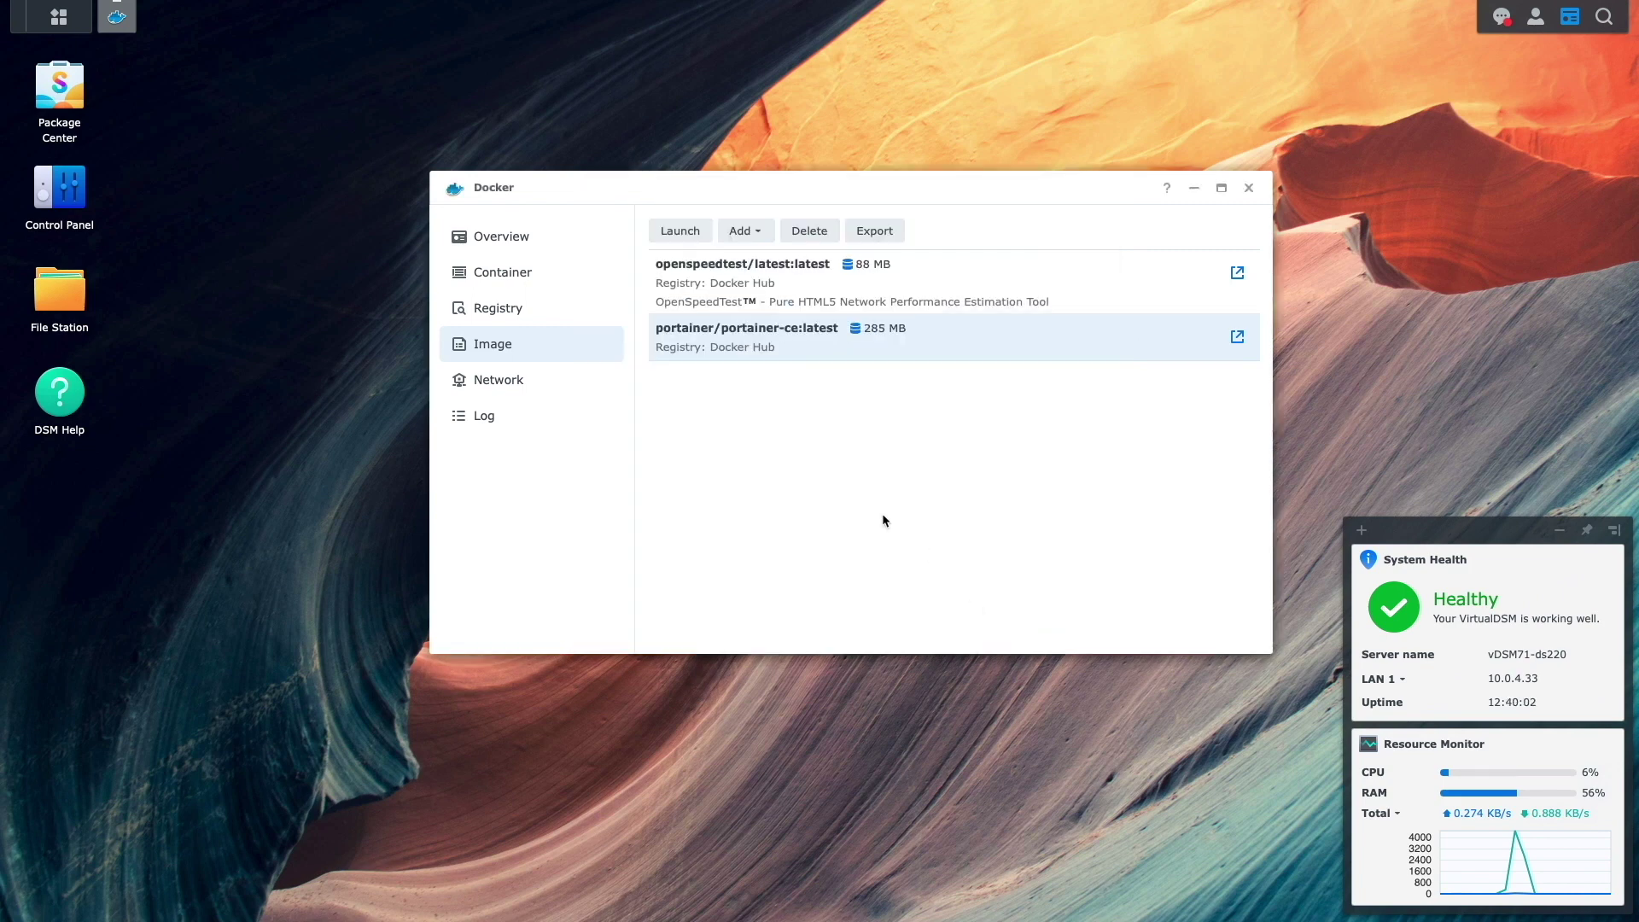
pyautogui.click(501, 273)
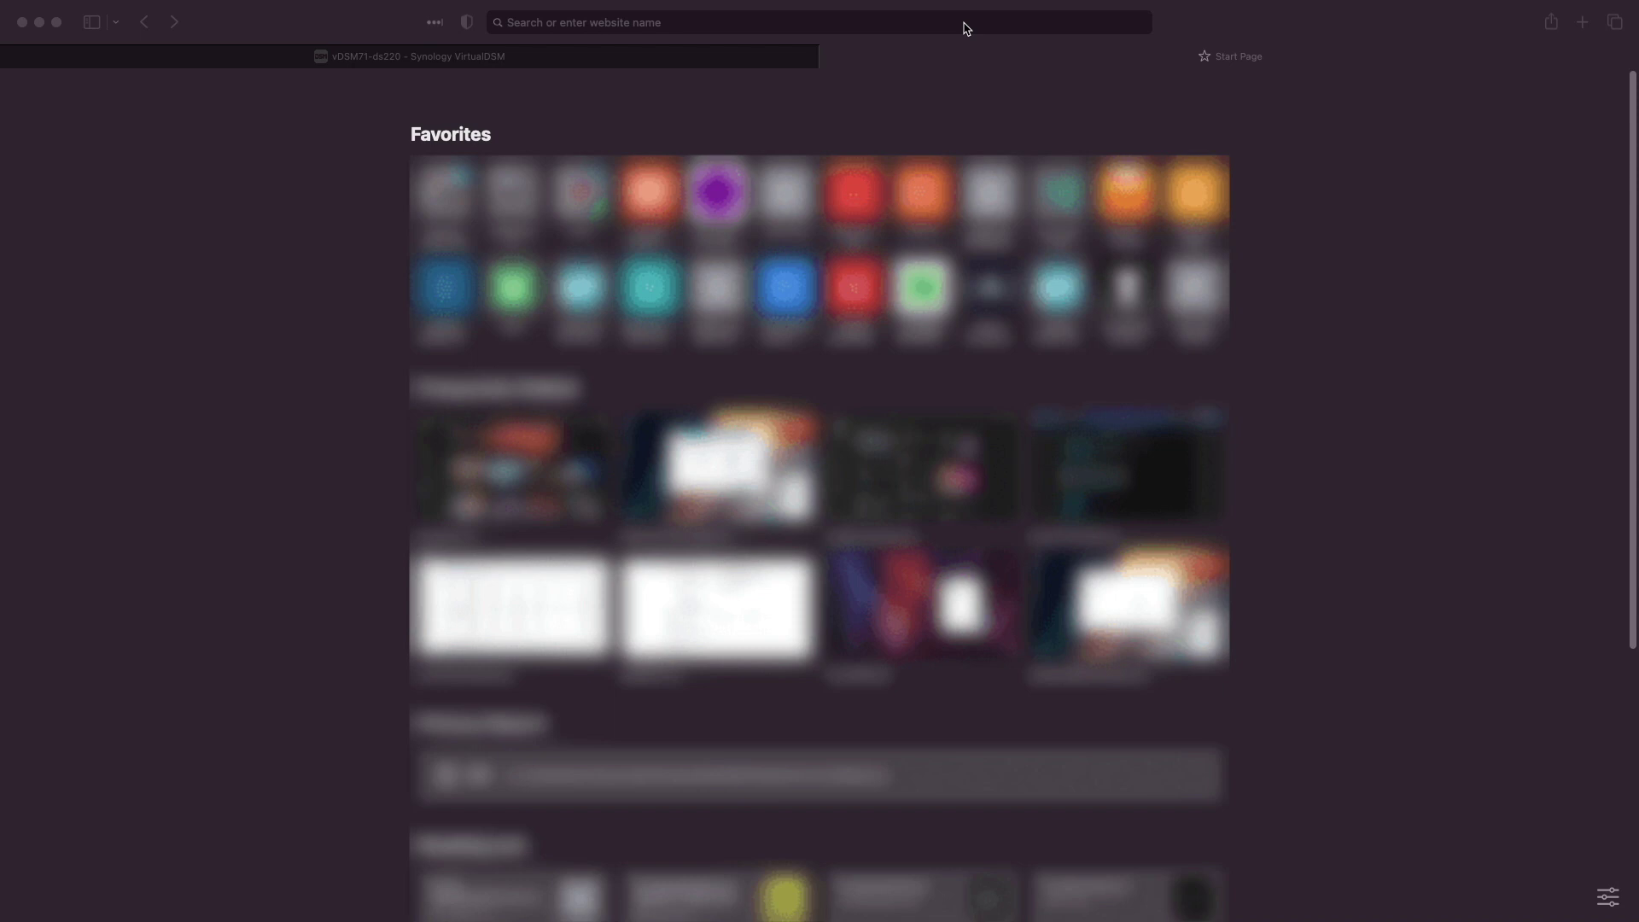
# Focus the Safari address bar in the new tab to enter the NAS address
pyautogui.click(966, 25)
pyautogui.write('http://10.0.4.33')
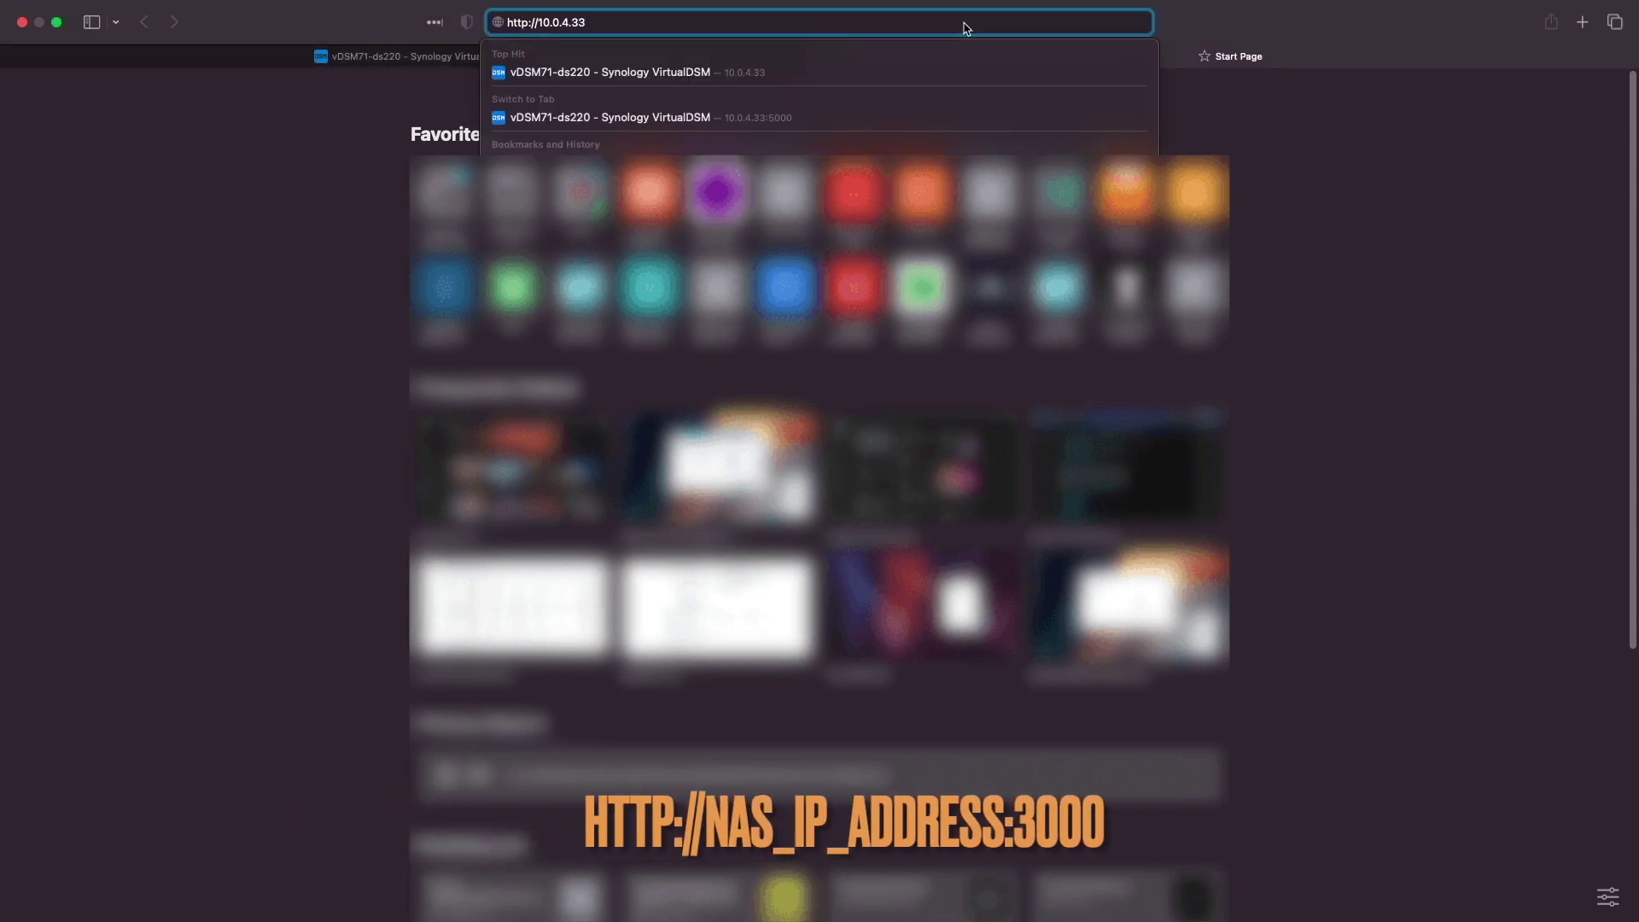
pyautogui.write(':3000')
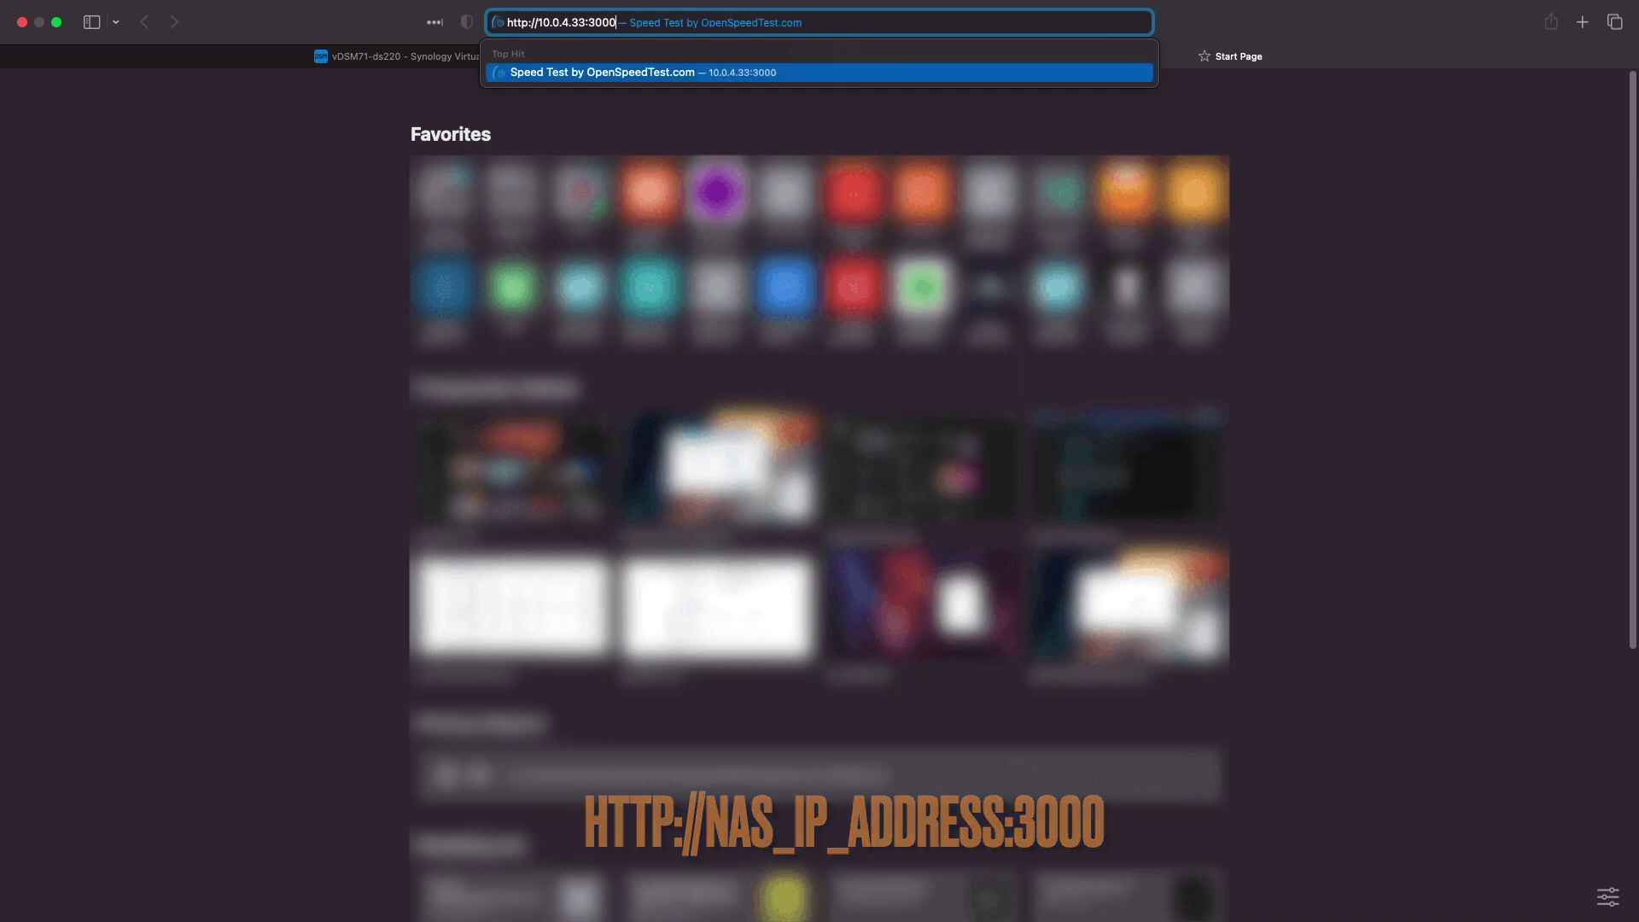
pyautogui.press('Return')
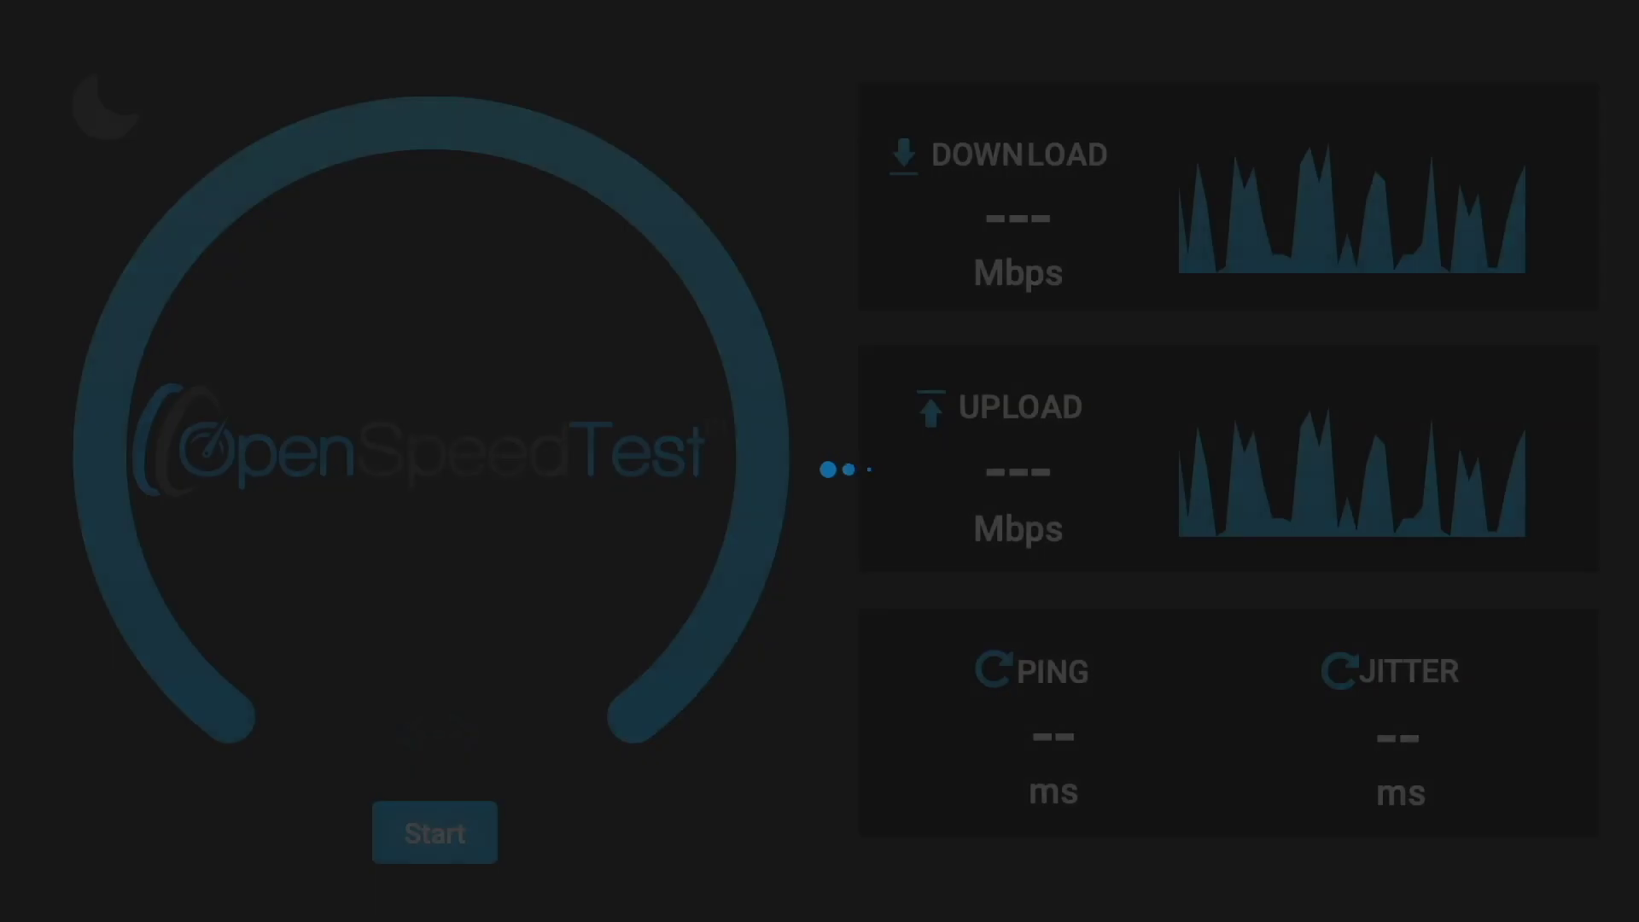
# Reload the NAS speed test page over https and accept the untrusted-certificate warning
pyautogui.moveTo(521, 8)
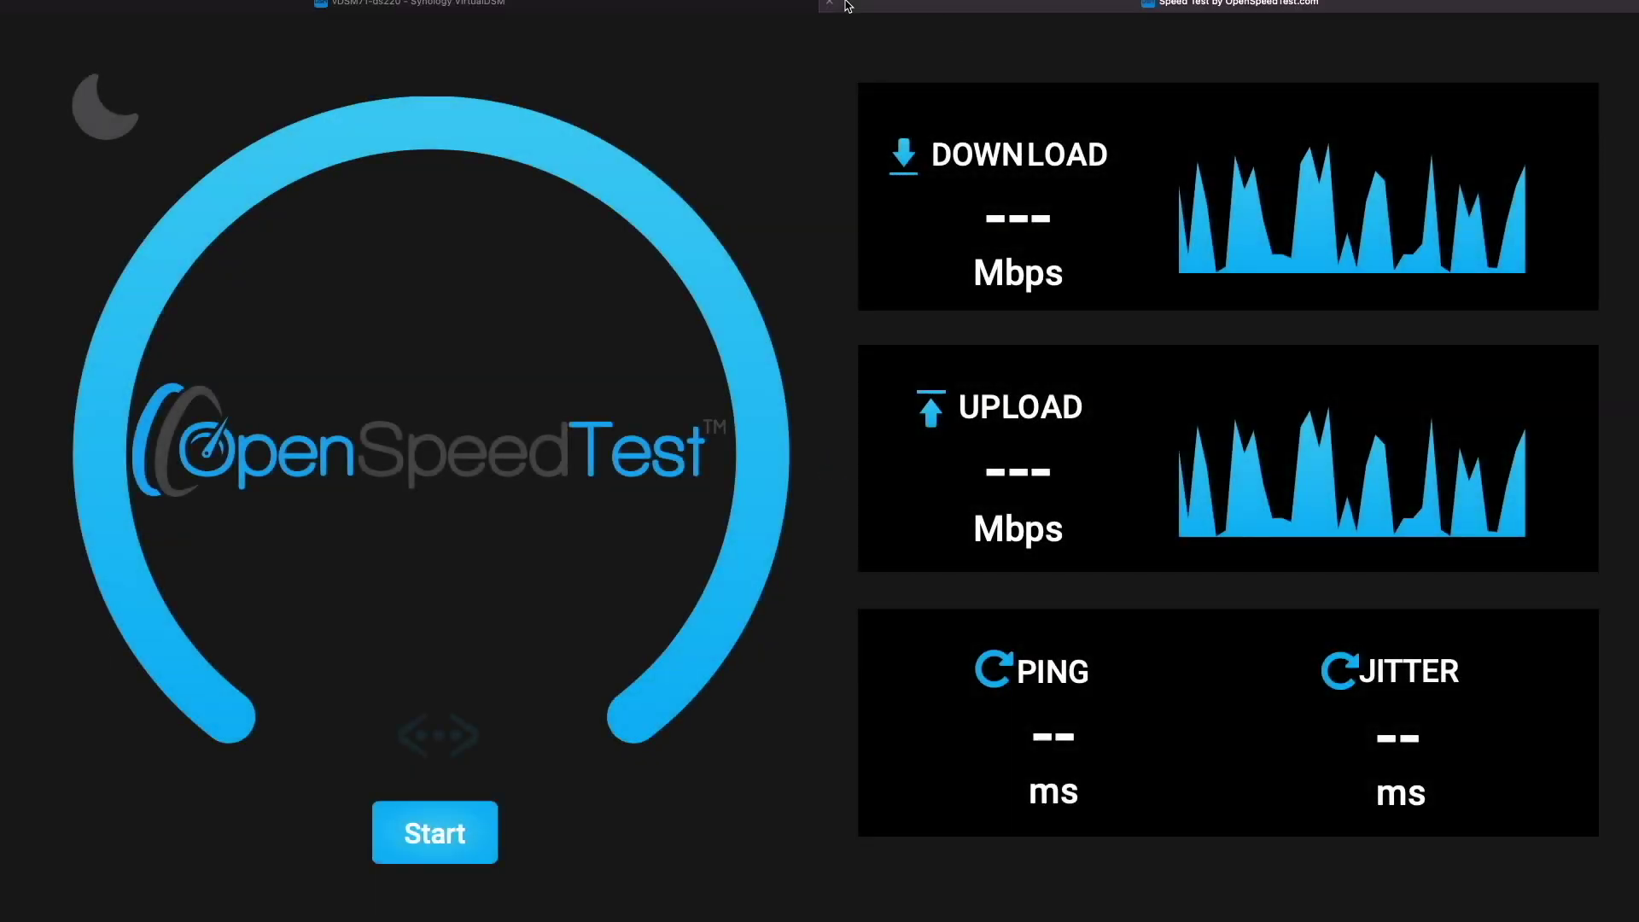
pyautogui.click(521, 41)
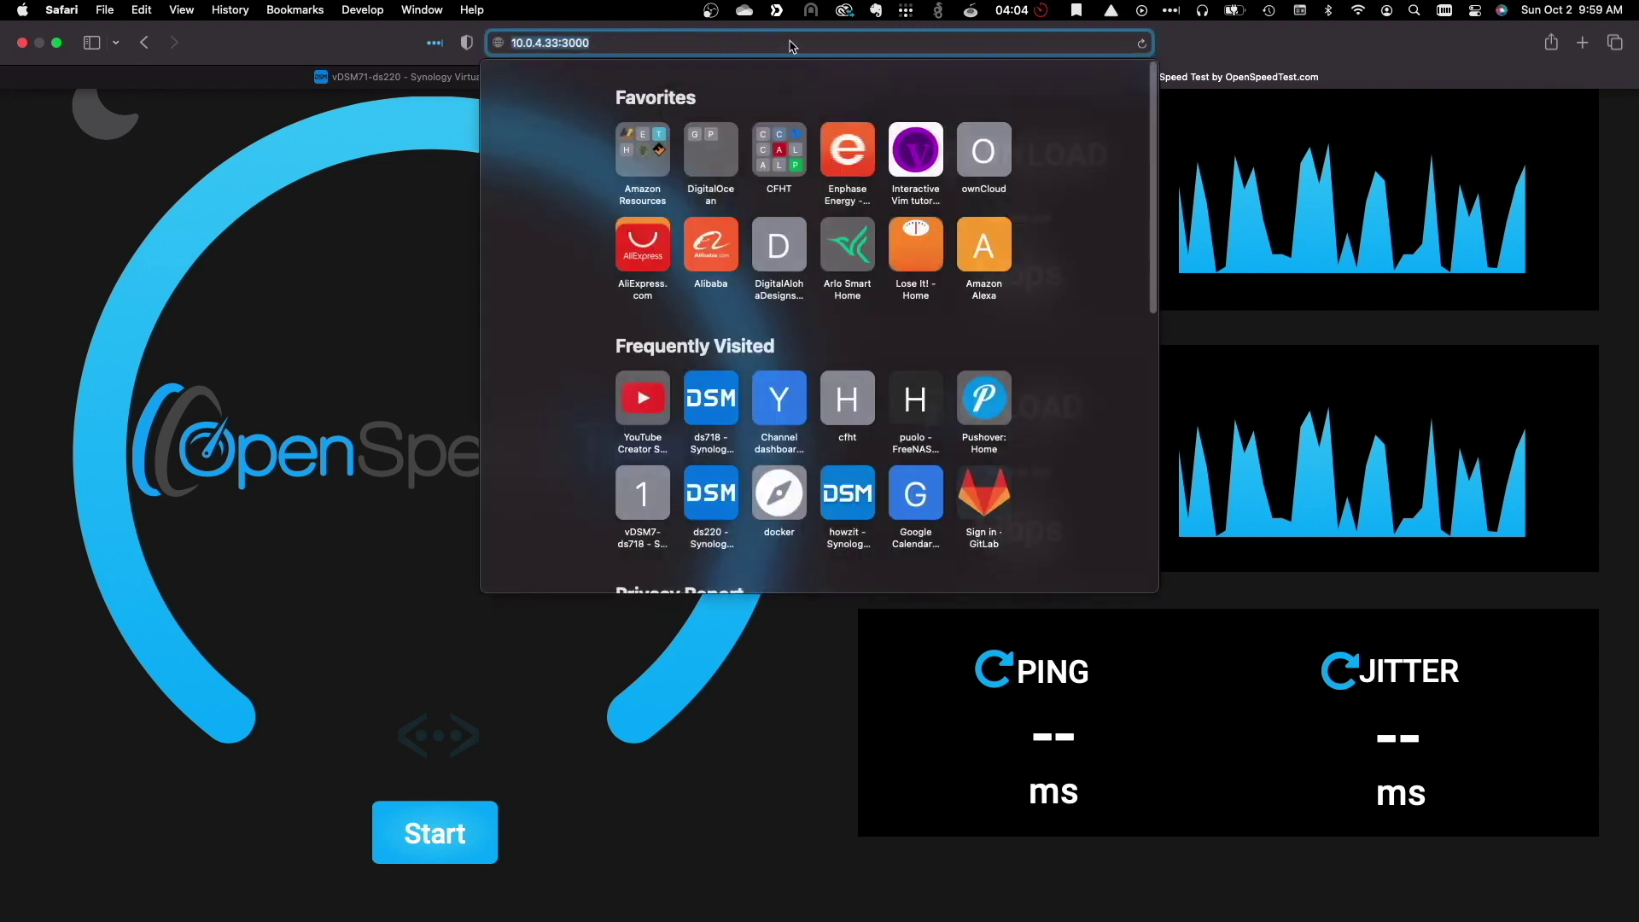
pyautogui.click(509, 42)
pyautogui.write('https')
pyautogui.write('://')
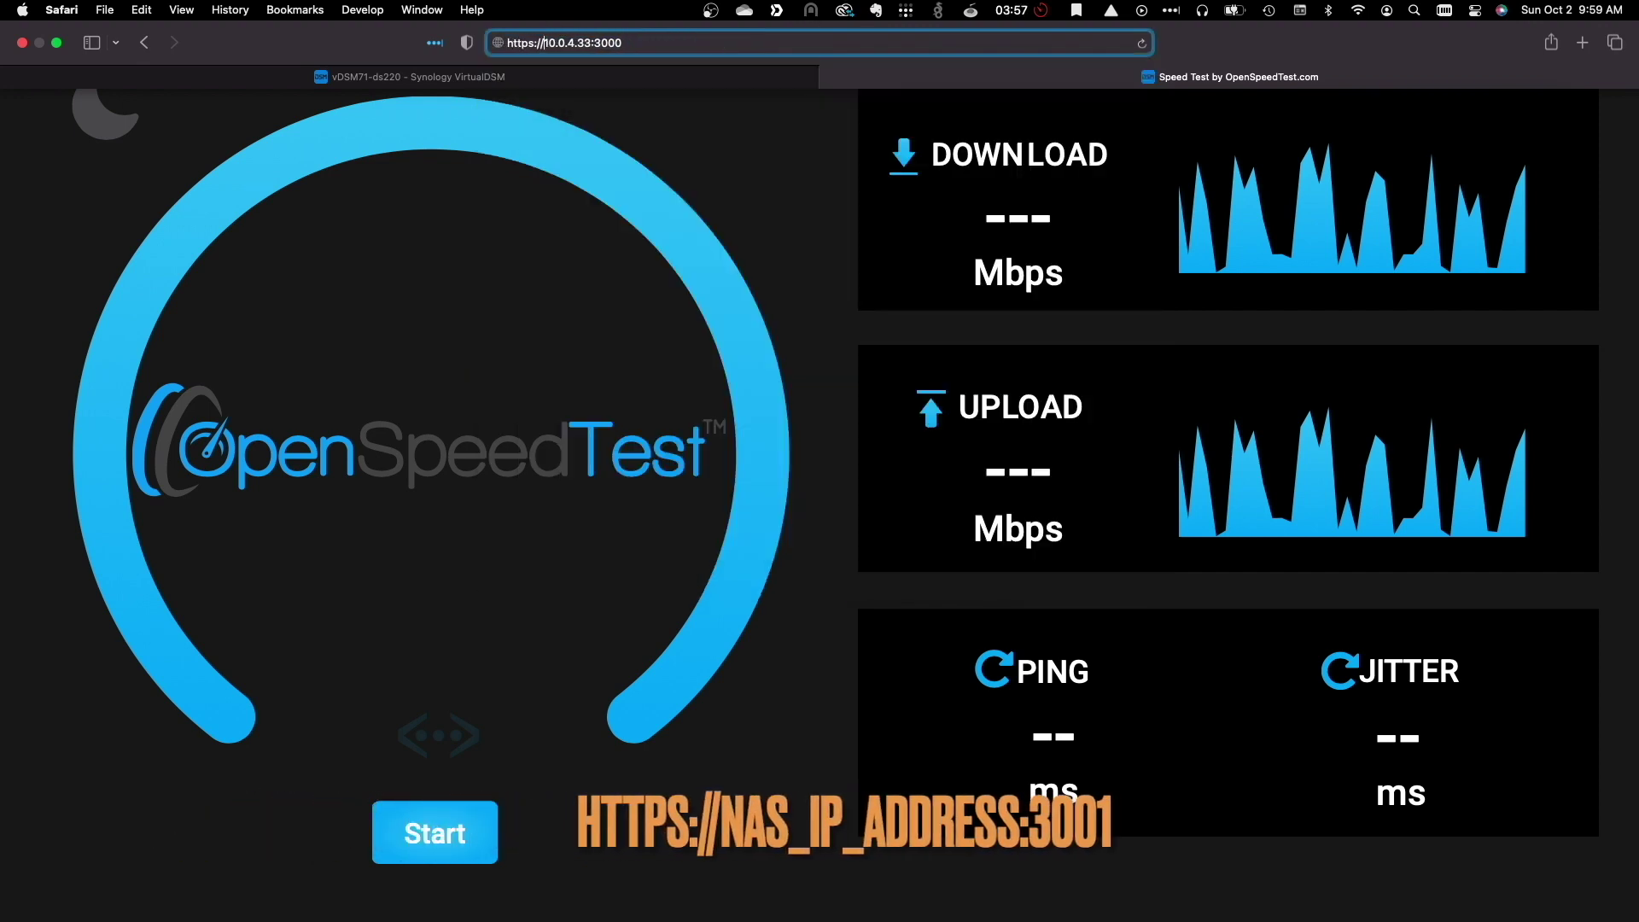
pyautogui.press('Return')
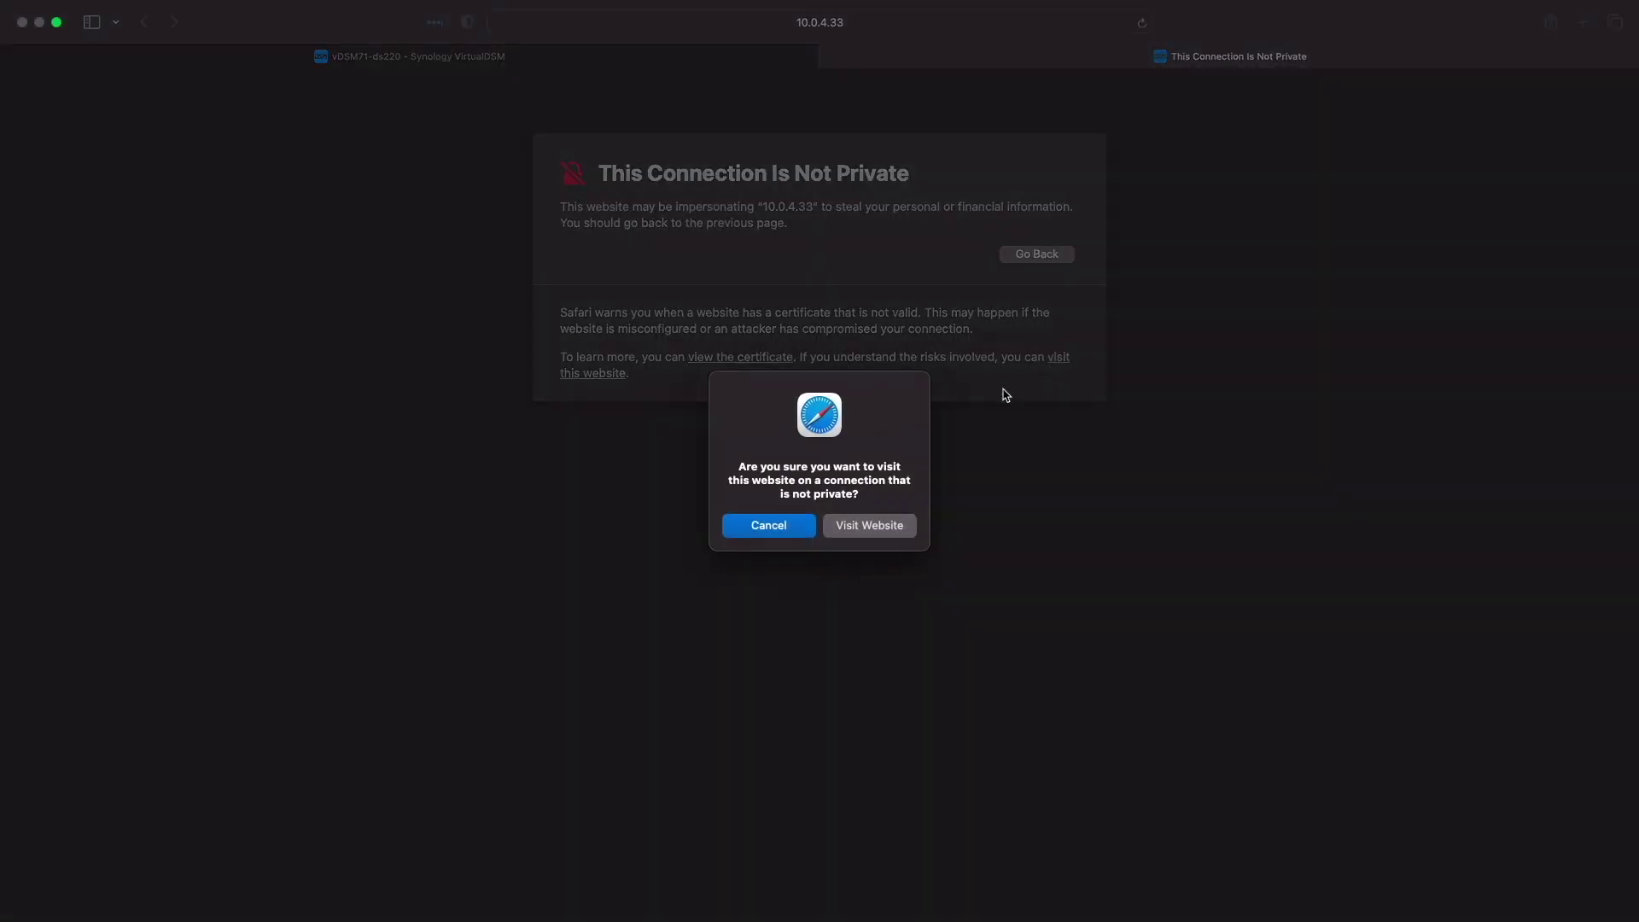
pyautogui.click(869, 526)
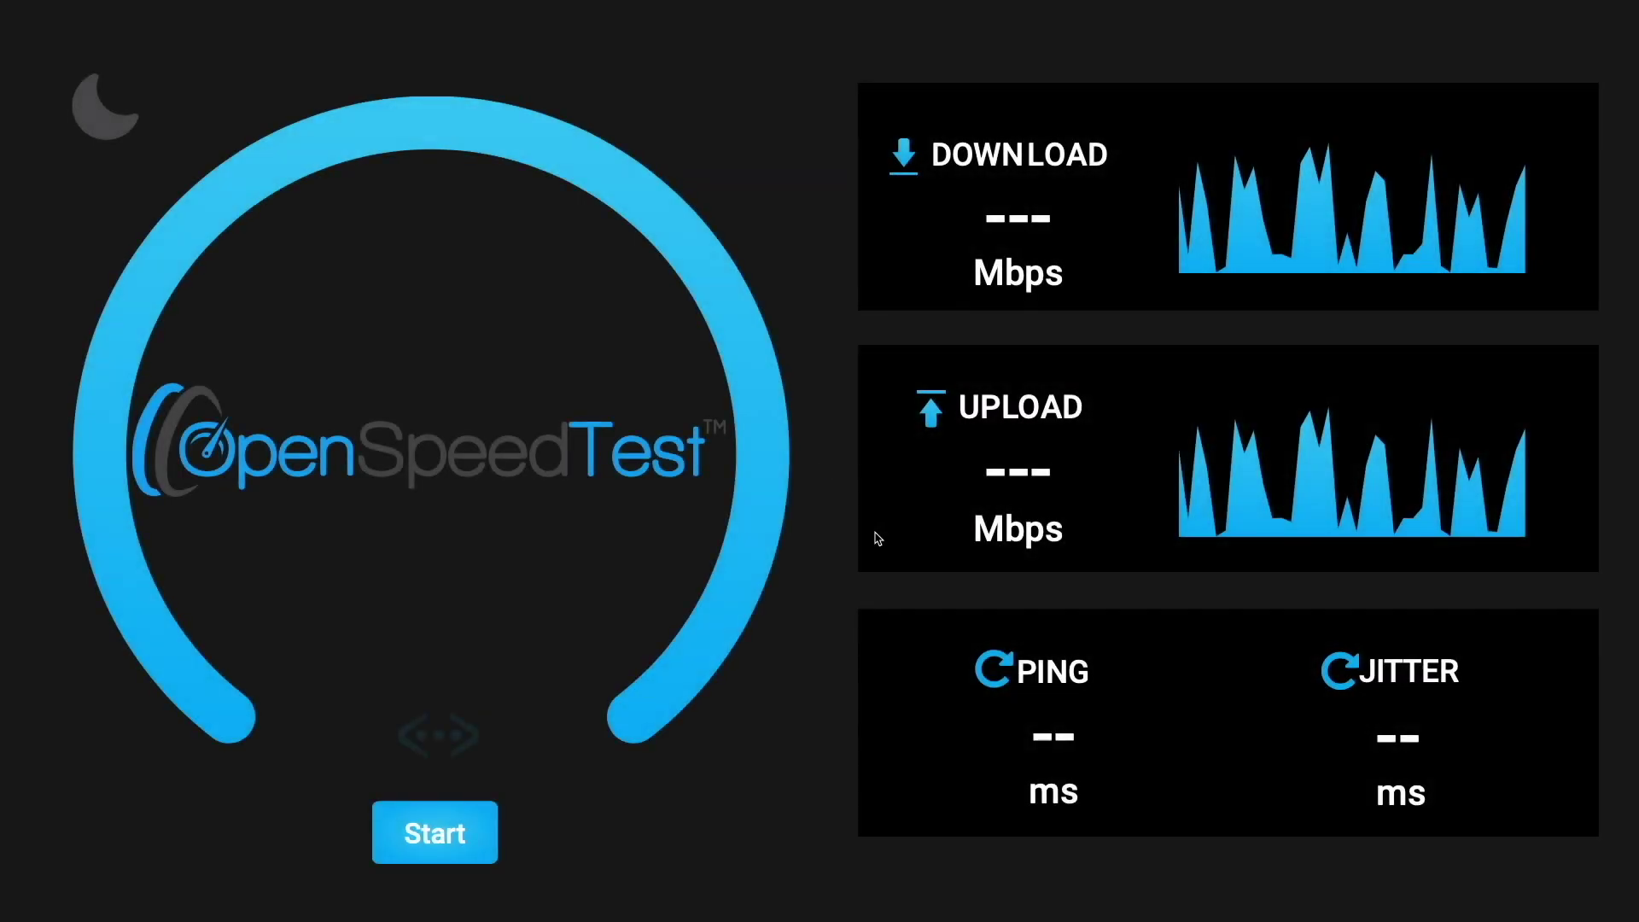
# Start the OpenSpeedTest speed test against the NAS
pyautogui.click(480, 833)
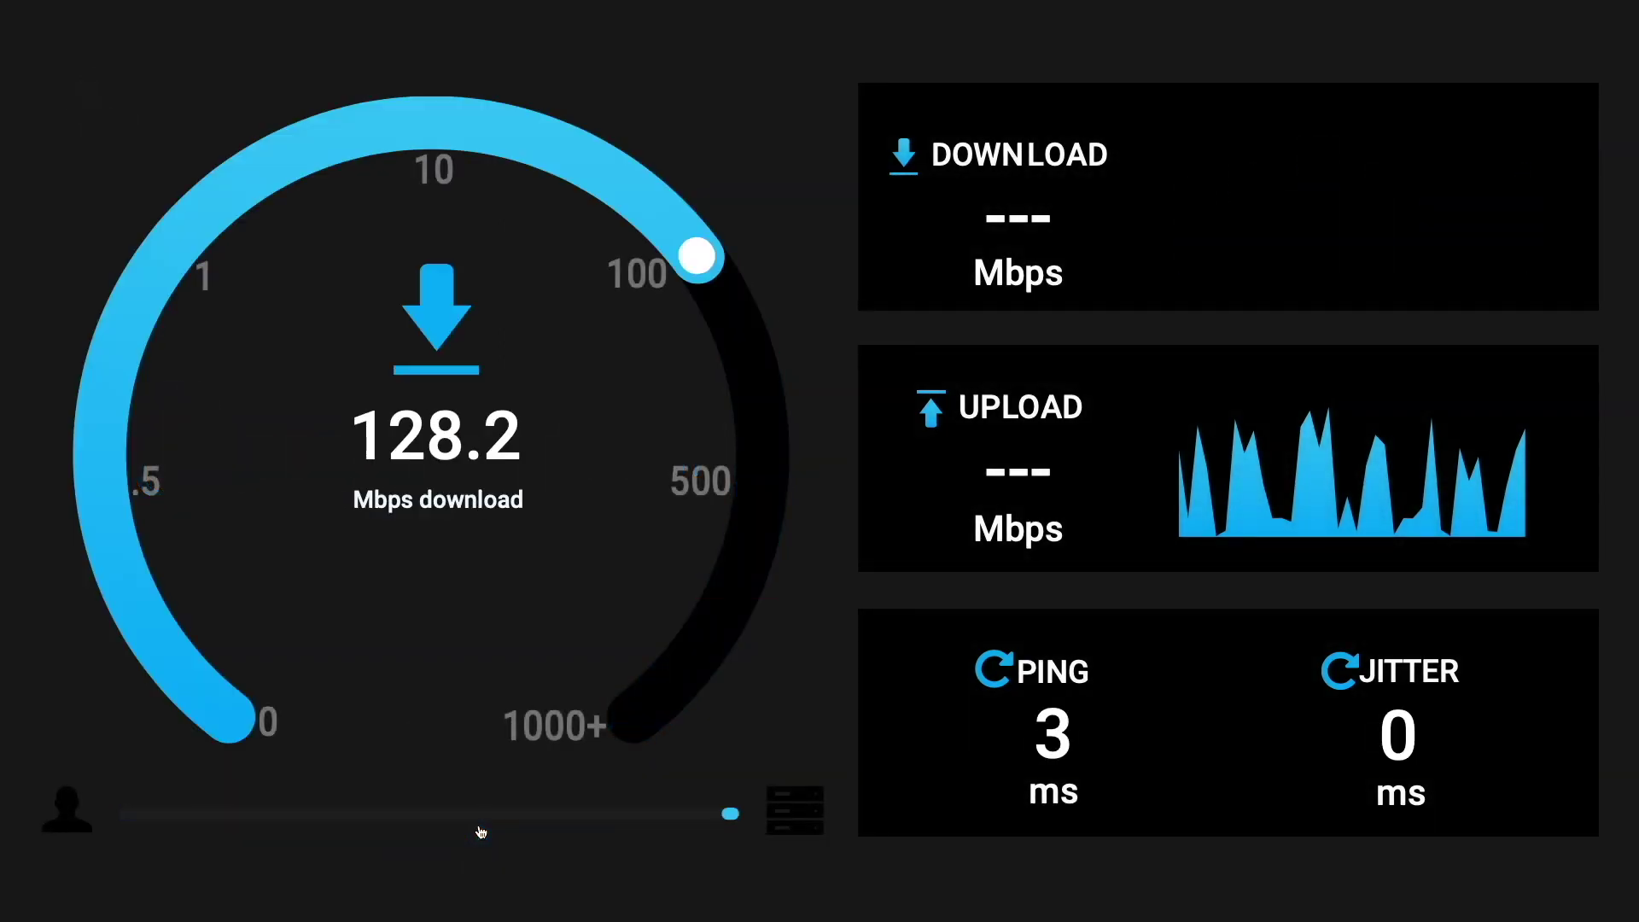